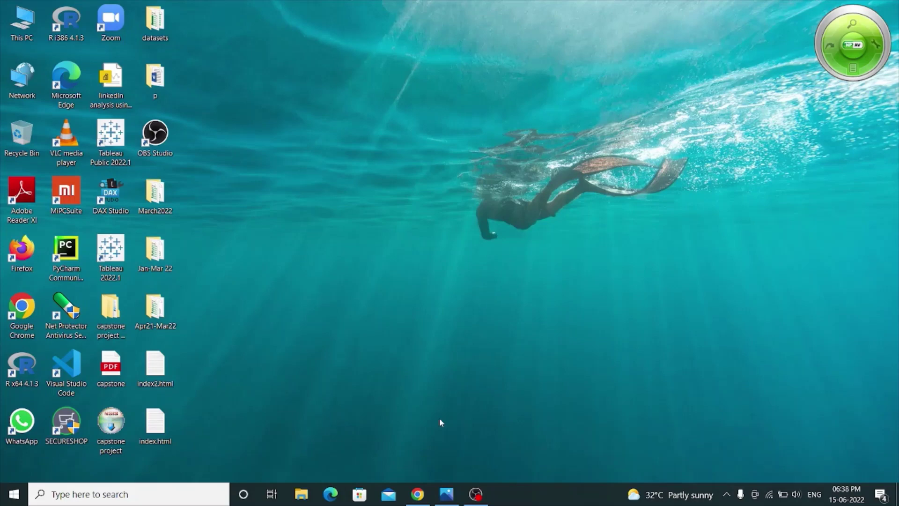
# - View the waffle chart reference image, then bring the Waffle chart template workbook forward
pyautogui.click(445, 495)
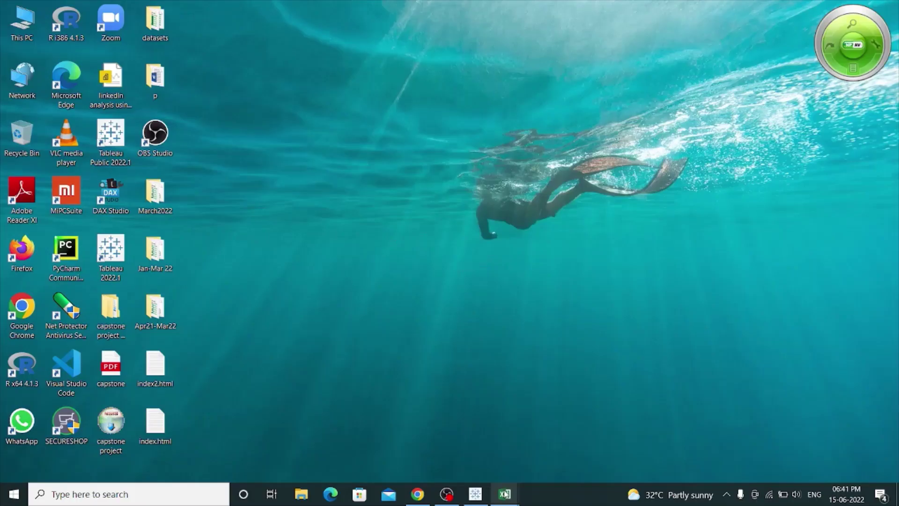
pyautogui.moveTo(505, 495)
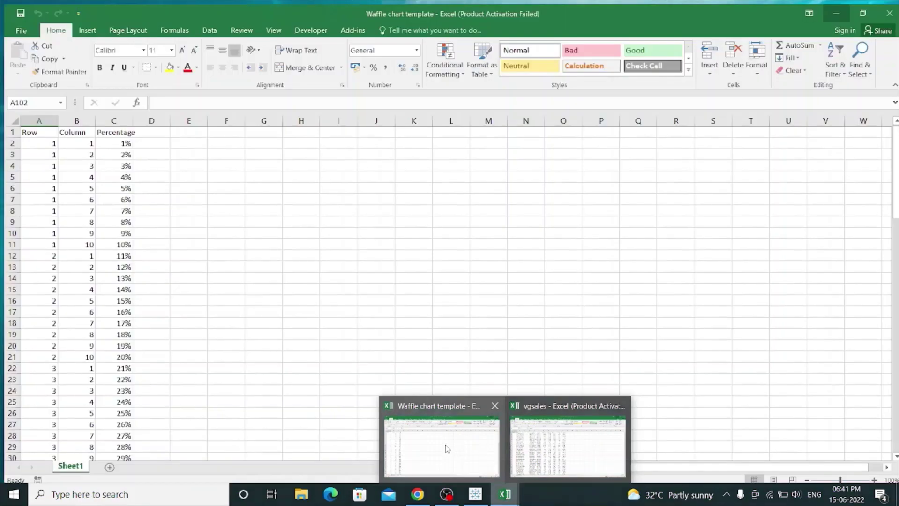
pyautogui.click(446, 447)
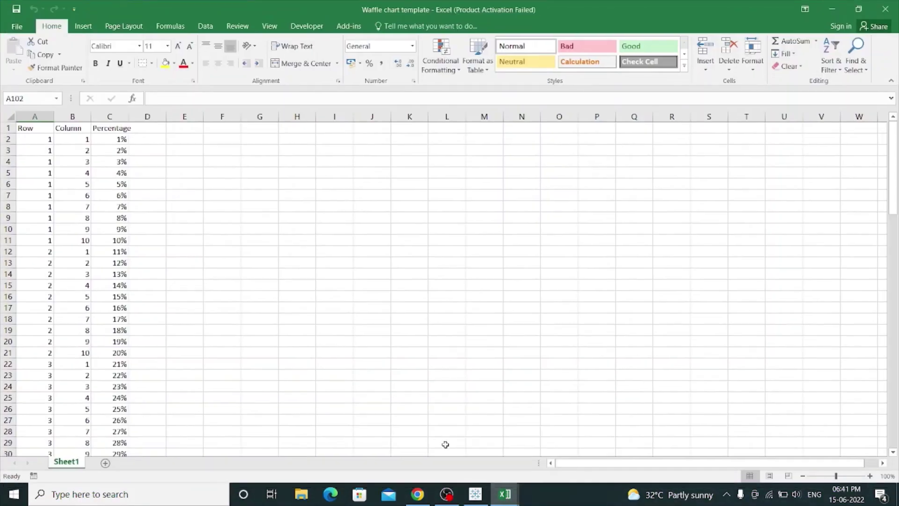
# - Review the Row, Column and Percentage headers and the first ten grid values
pyautogui.click(34, 129)
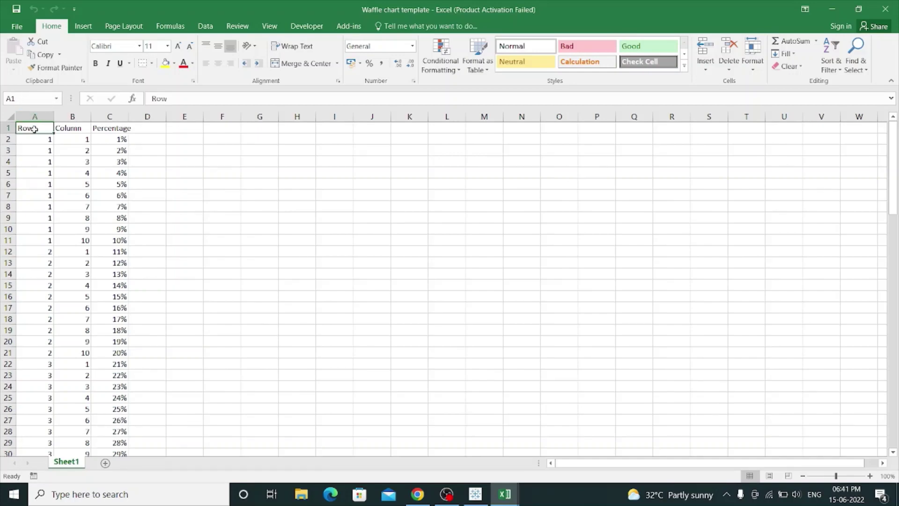
pyautogui.press('Right')
pyautogui.press('Right')
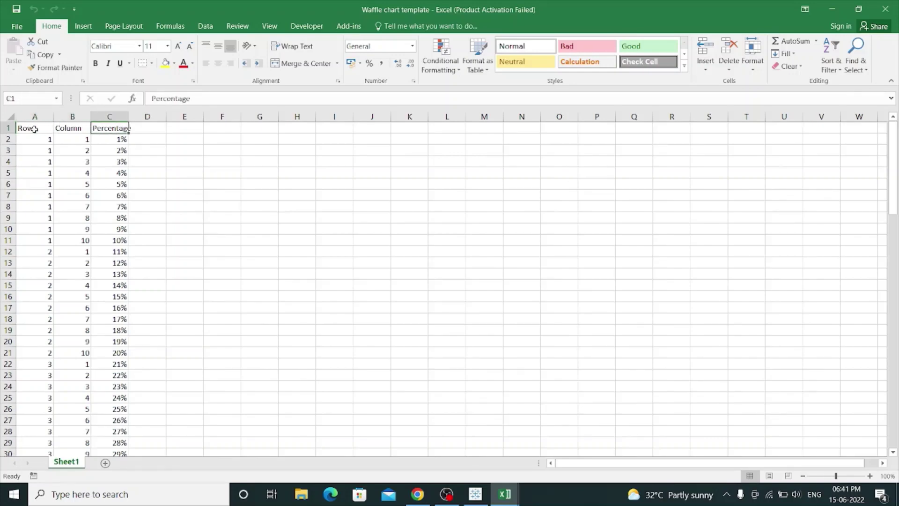
pyautogui.click(37, 139)
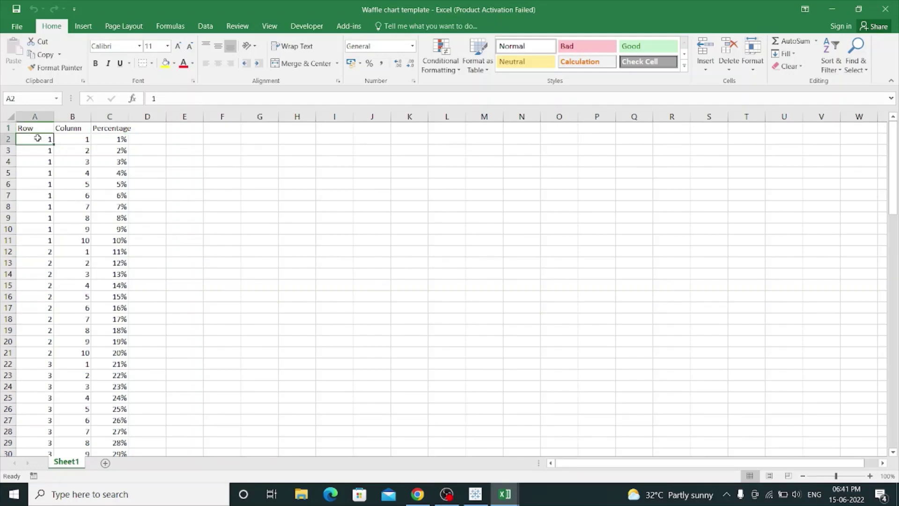
pyautogui.press('Right')
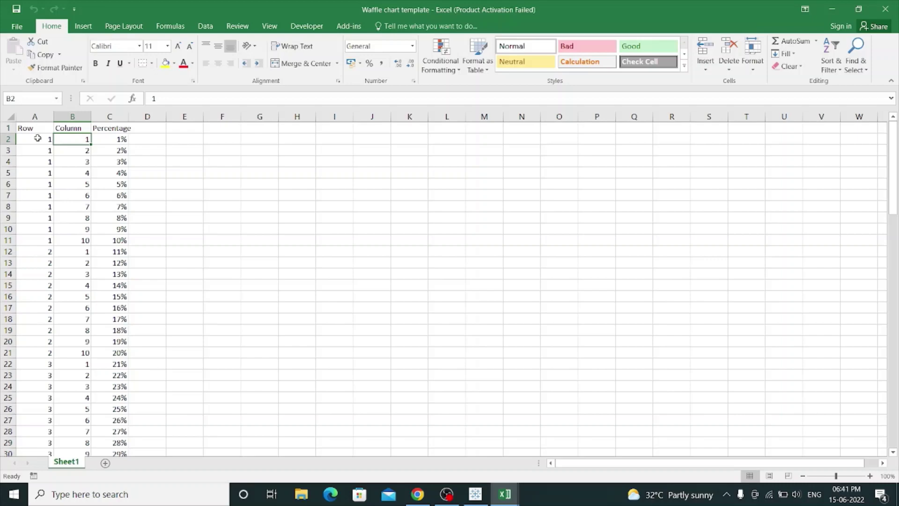
pyautogui.press('Right')
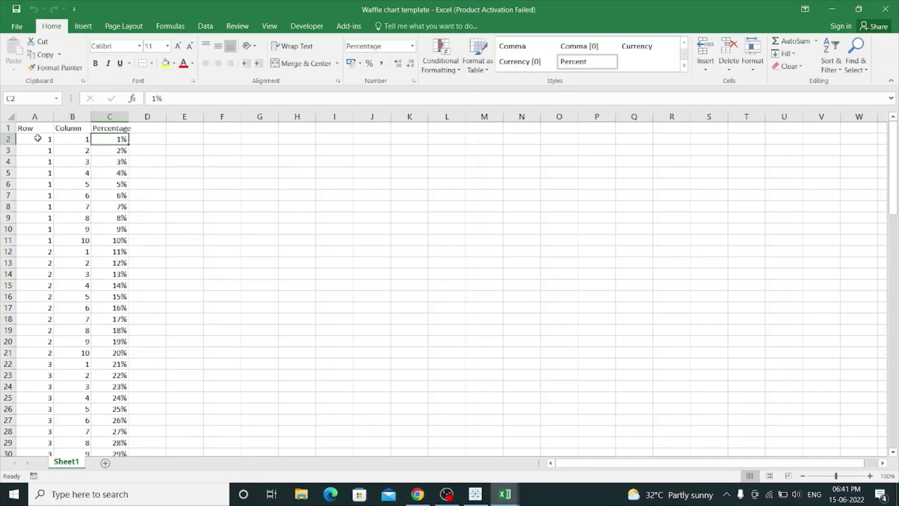
pyautogui.press('Down')
pyautogui.press('Left')
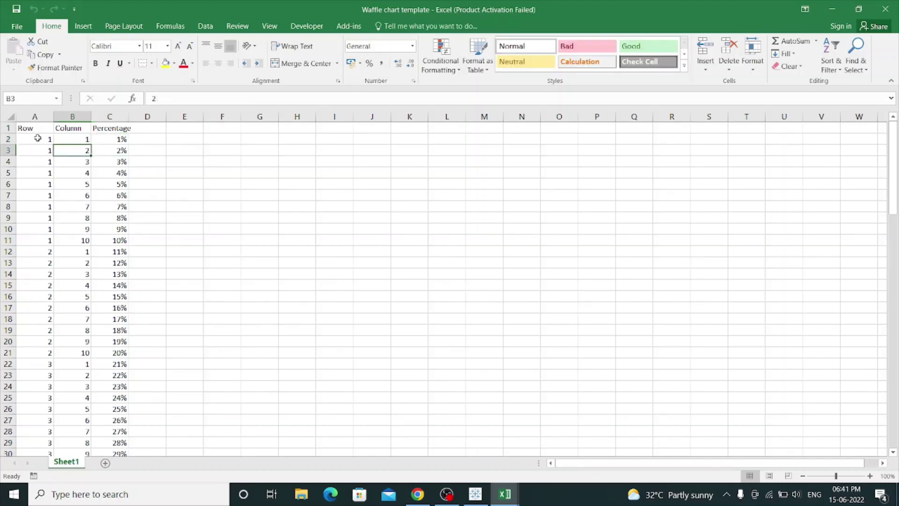
pyautogui.press('Left')
pyautogui.press('Right')
pyautogui.press('Right')
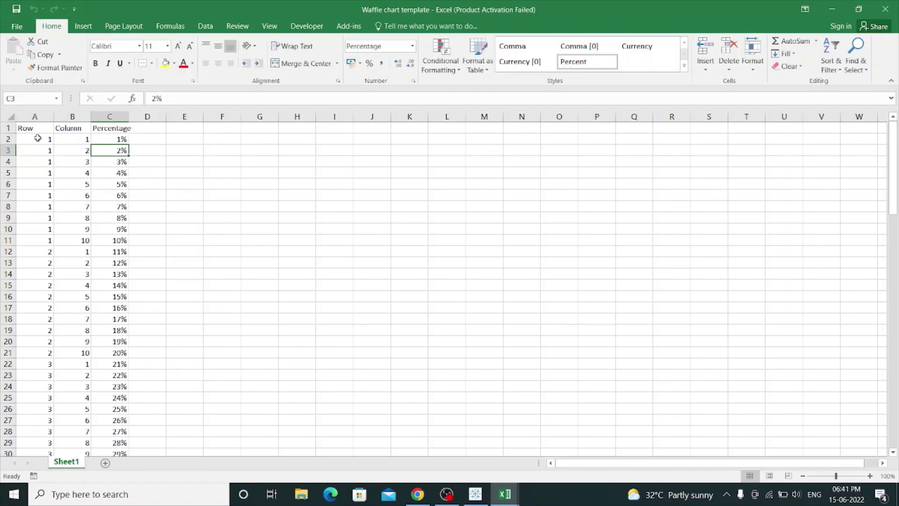
pyautogui.click(82, 141)
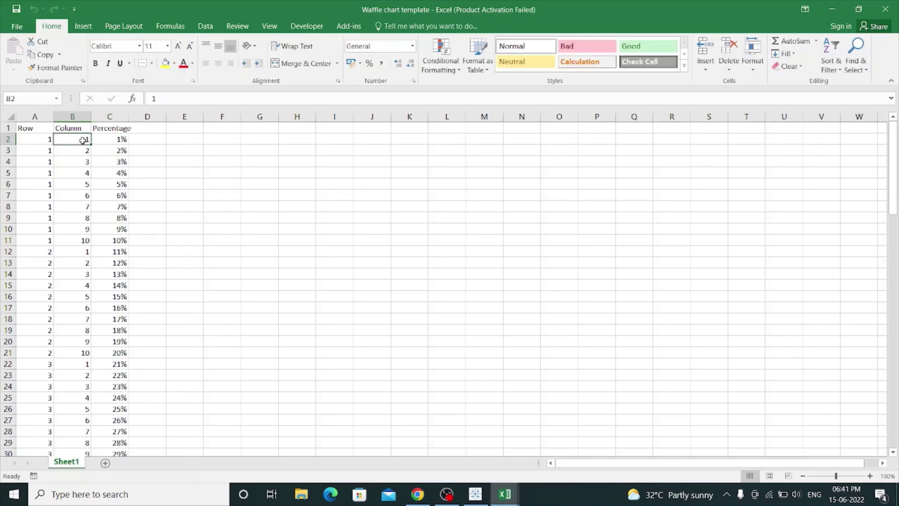
pyautogui.moveTo(82, 141); pyautogui.dragTo(129, 241)
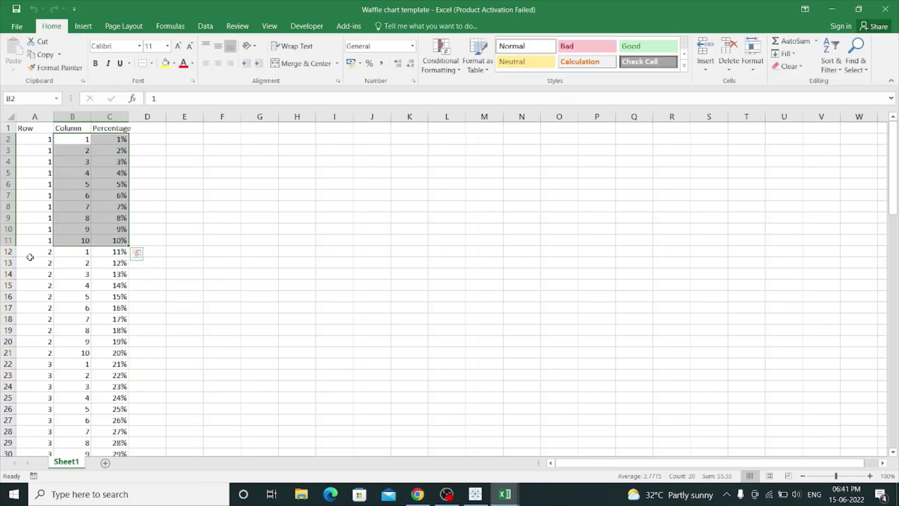
# - Check the Row and Column values down to the final 100% in row 101
pyautogui.click(31, 254)
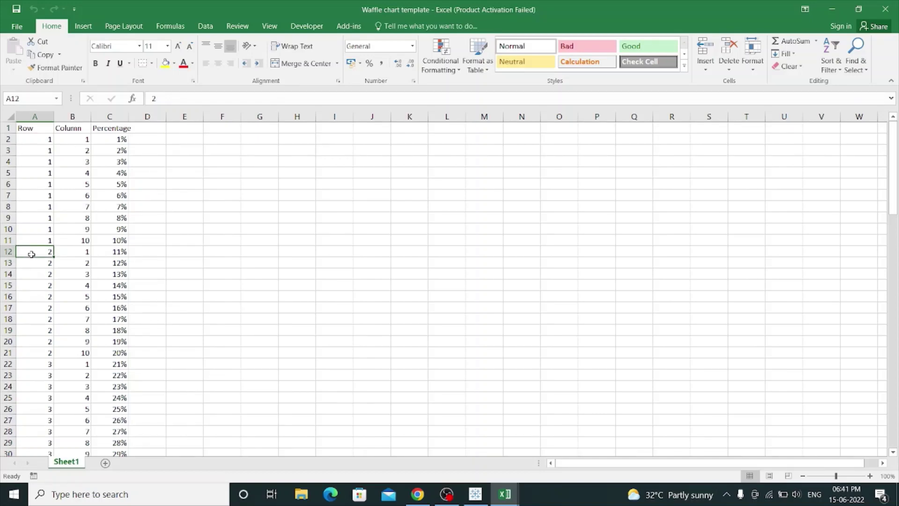
pyautogui.press('Right')
pyautogui.press('Down')
pyautogui.press('Down')
pyautogui.press('Down')
pyautogui.press('Down')
pyautogui.press('Down')
pyautogui.press('Down')
pyautogui.press('Down')
pyautogui.press('Down')
pyautogui.press('Down')
pyautogui.press('Down')
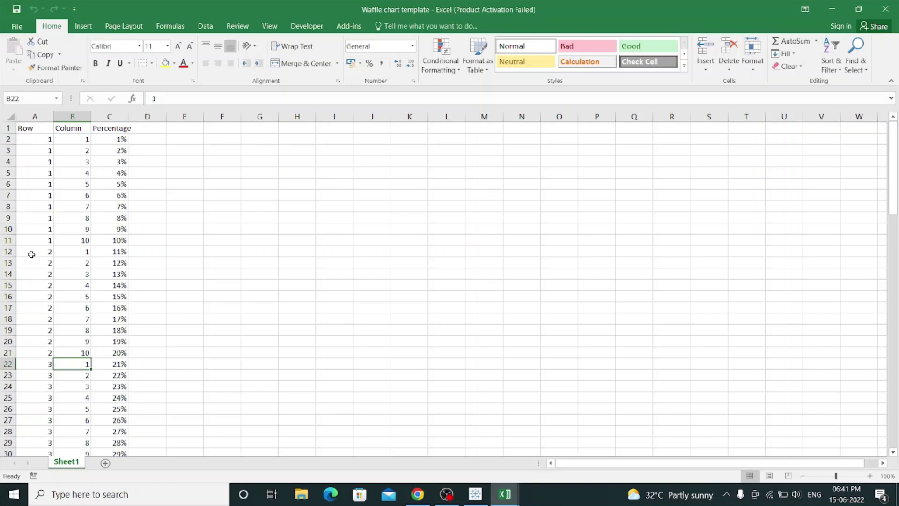
pyautogui.press('Up')
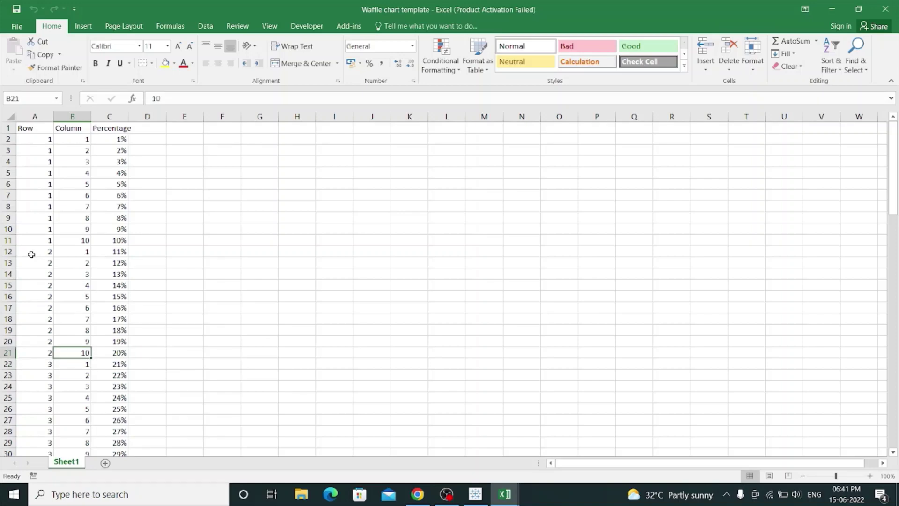
pyautogui.press('Down')
pyautogui.press('Down')
pyautogui.press('Down')
pyautogui.press('Down')
pyautogui.press('Down')
pyautogui.press('Down')
pyautogui.press('Down')
pyautogui.press('Down')
pyautogui.press('Down')
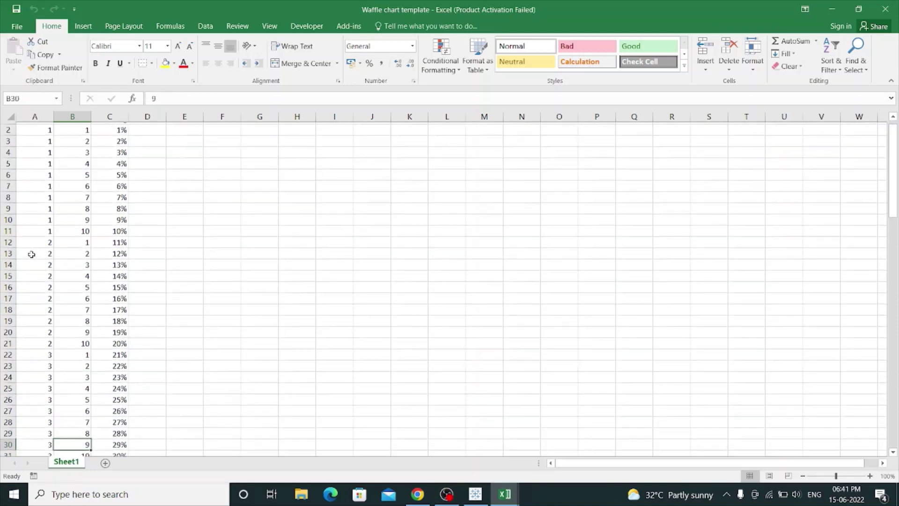
pyautogui.press('Down')
pyautogui.press('Down')
pyautogui.press('Down')
pyautogui.press('Down')
pyautogui.press('Down')
pyautogui.press('Down')
pyautogui.press('Down')
pyautogui.press('Down')
pyautogui.press('Down')
pyautogui.press('Down')
pyautogui.press('Down')
pyautogui.press('Down')
pyautogui.press('Down')
pyautogui.press('Down')
pyautogui.press('Down')
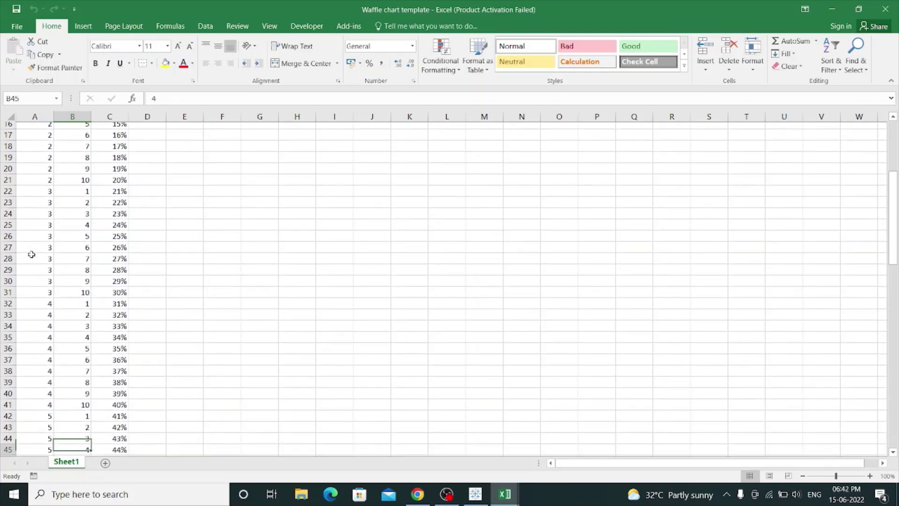
pyautogui.press('Down')
pyautogui.press('Down')
pyautogui.press('Down')
pyautogui.press('Down')
pyautogui.press('Down')
pyautogui.press('Down')
pyautogui.press('Down')
pyautogui.press('Down')
pyautogui.press('Down')
pyautogui.press('Down')
pyautogui.press('Down')
pyautogui.press('Down')
pyautogui.press('Down')
pyautogui.press('Down')
pyautogui.press('Down')
pyautogui.press('Down')
pyautogui.press('Down')
pyautogui.press('Down')
pyautogui.press('Down')
pyautogui.press('Down')
pyautogui.press('Down')
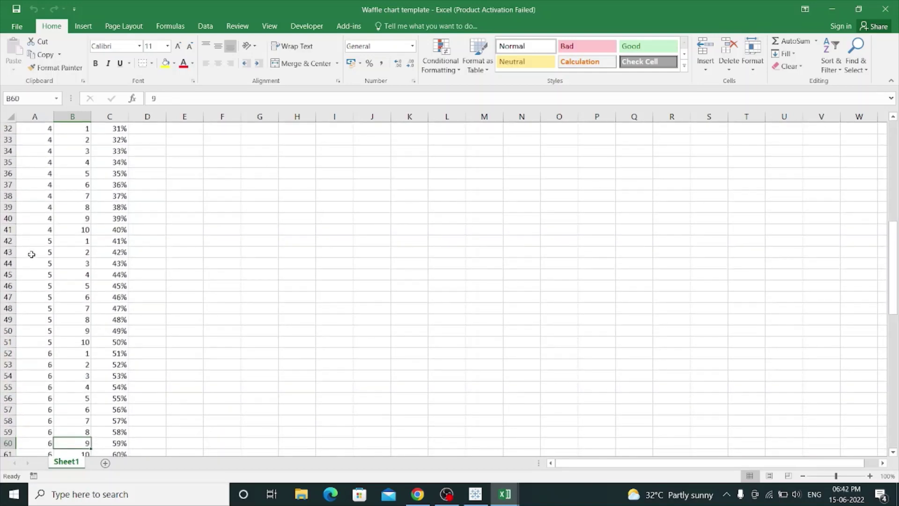
pyautogui.press('Down')
pyautogui.press('Down')
pyautogui.press('Down')
pyautogui.press('Down')
pyautogui.press('Down')
pyautogui.press('Down')
pyautogui.press('Down')
pyautogui.press('Down')
pyautogui.press('Down')
pyautogui.press('Down')
pyautogui.press('Down')
pyautogui.press('Down')
pyautogui.press('Down')
pyautogui.press('Down')
pyautogui.press('Down')
pyautogui.press('Down')
pyautogui.press('Down')
pyautogui.press('Down')
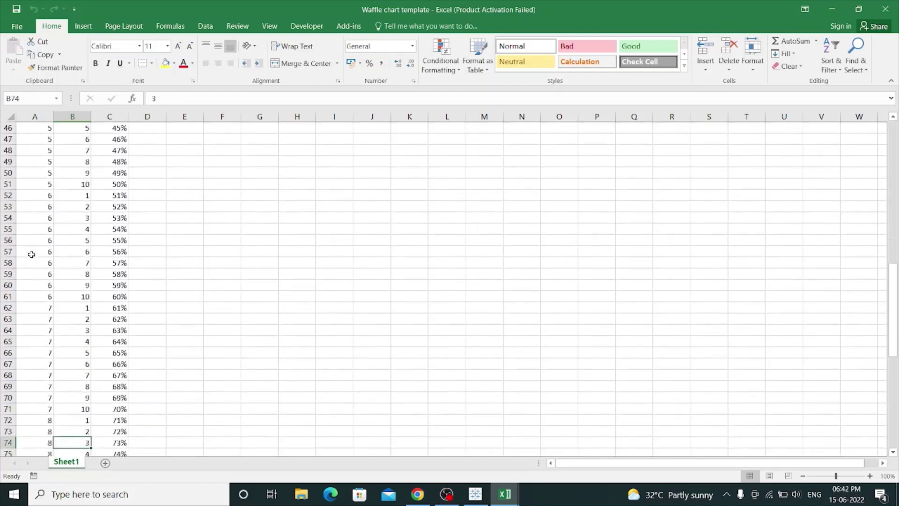
pyautogui.press('Down')
pyautogui.press('Down')
pyautogui.press('Down')
pyautogui.press('Down')
pyautogui.press('Down')
pyautogui.press('Down')
pyautogui.press('Down')
pyautogui.press('Down')
pyautogui.press('Down')
pyautogui.press('Down')
pyautogui.press('Down')
pyautogui.press('Down')
pyautogui.press('Down')
pyautogui.press('Down')
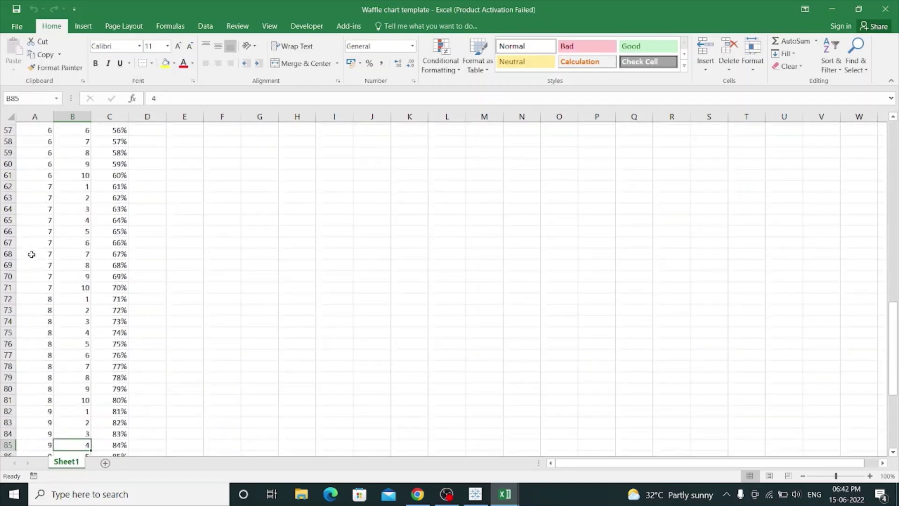
pyautogui.press('Down')
pyautogui.press('Down')
pyautogui.press('Down')
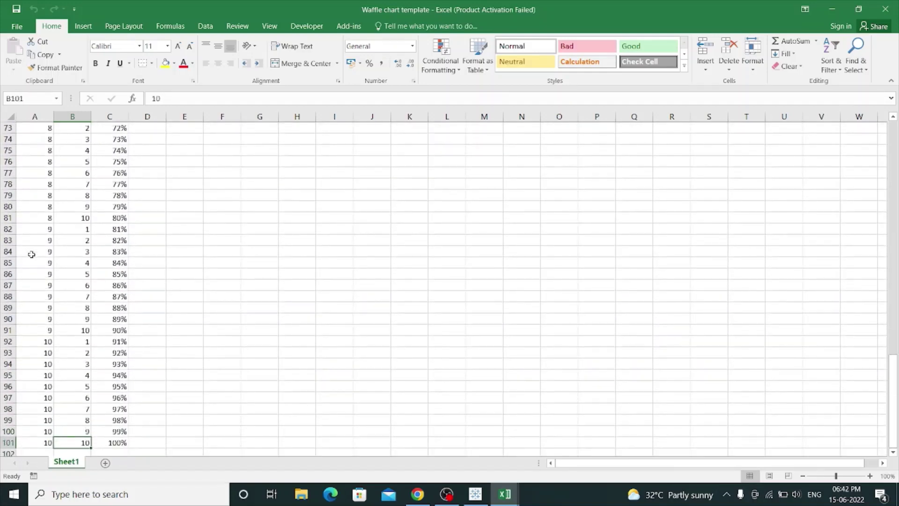
pyautogui.press('Right')
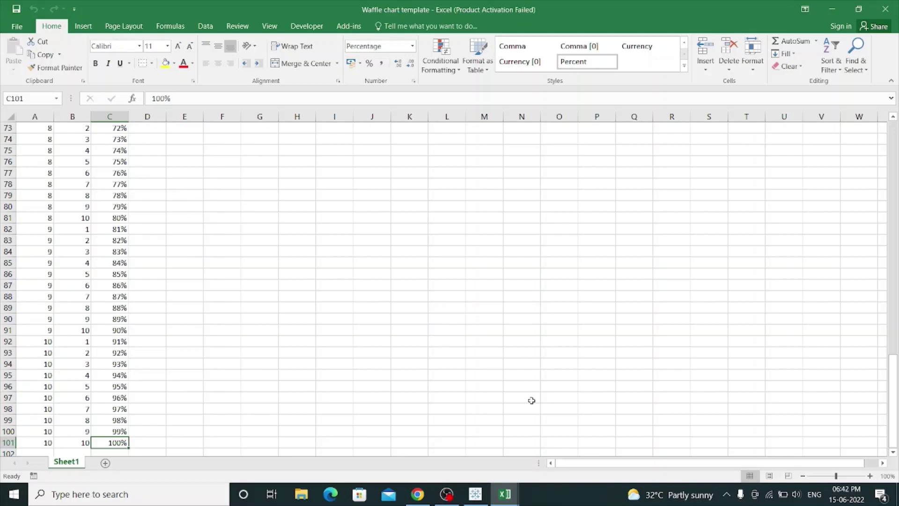
# - Bring the vgsales workbook forward and browse game rows down to row 10
pyautogui.moveTo(501, 503)
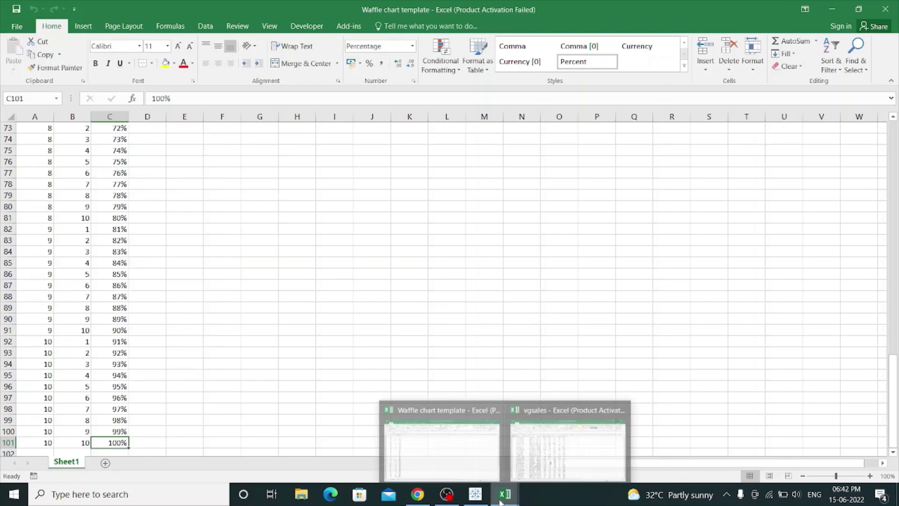
pyautogui.click(568, 425)
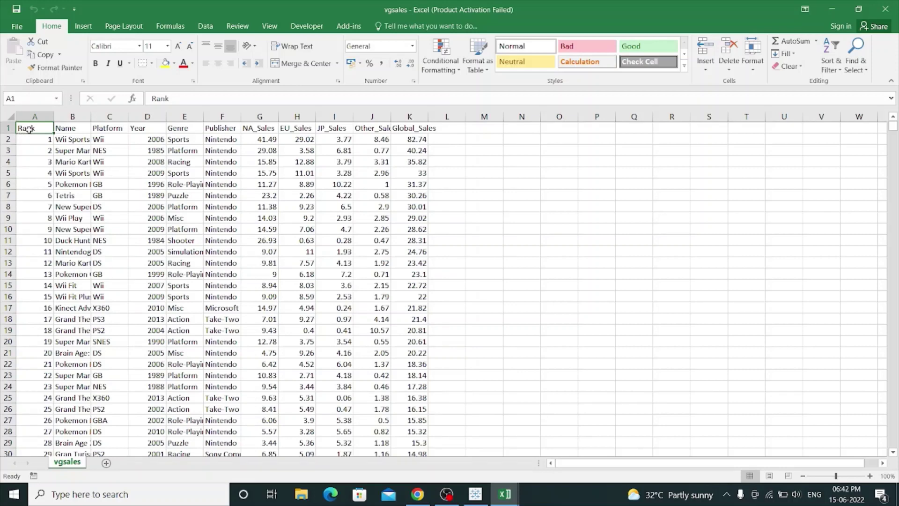
pyautogui.press('Right')
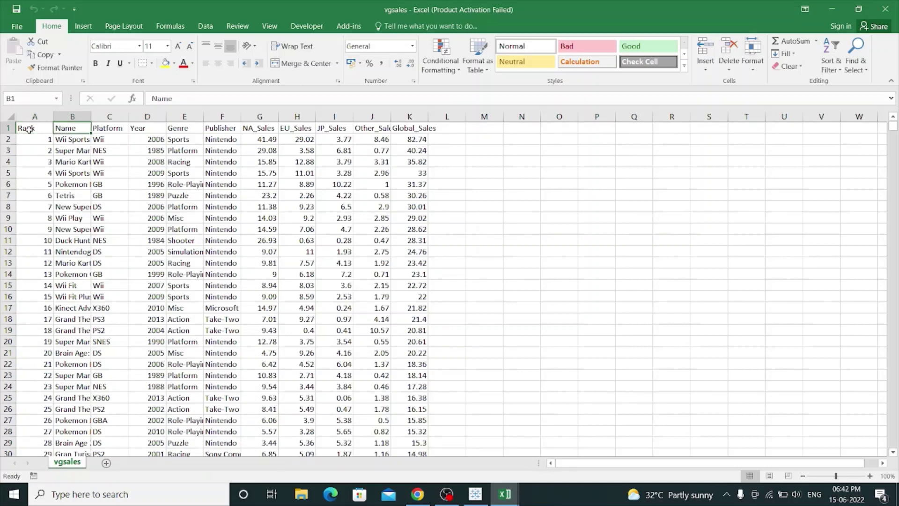
pyautogui.press('Down')
pyautogui.press('Down')
pyautogui.press('Down')
pyautogui.press('Down')
pyautogui.press('Down')
pyautogui.press('Down')
pyautogui.press('Down')
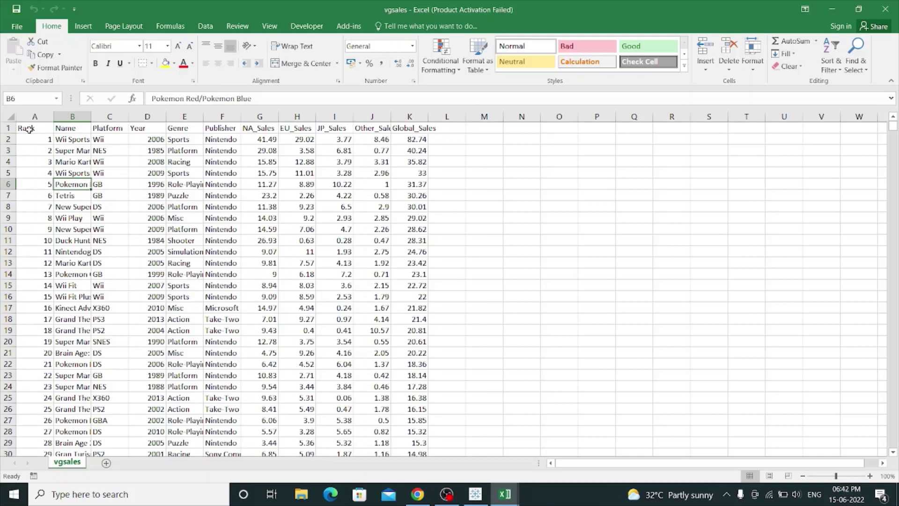
pyautogui.press('Down')
pyautogui.press('Down')
pyautogui.press('Right')
pyautogui.press('Right')
pyautogui.press('Right')
pyautogui.press('Right')
pyautogui.press('Right')
pyautogui.press('Right')
pyautogui.press('Right')
pyautogui.press('Right')
pyautogui.press('Right')
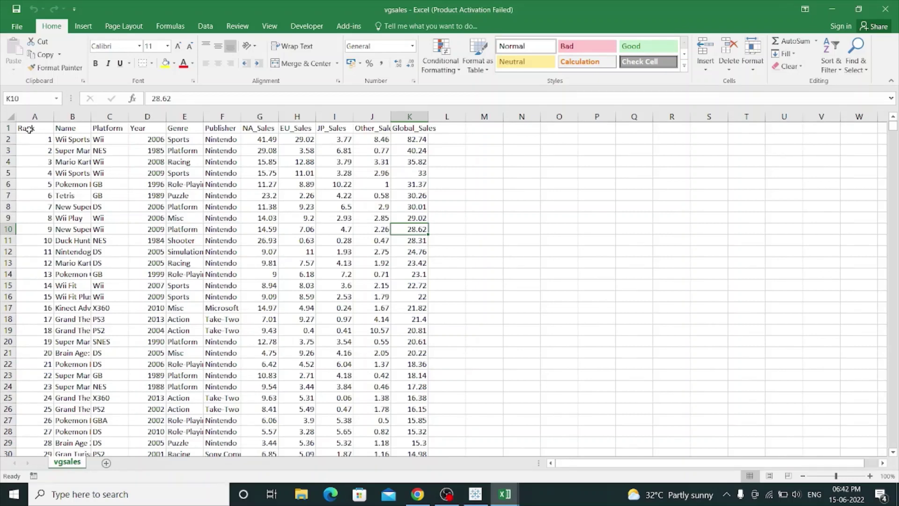
pyautogui.click(66, 127)
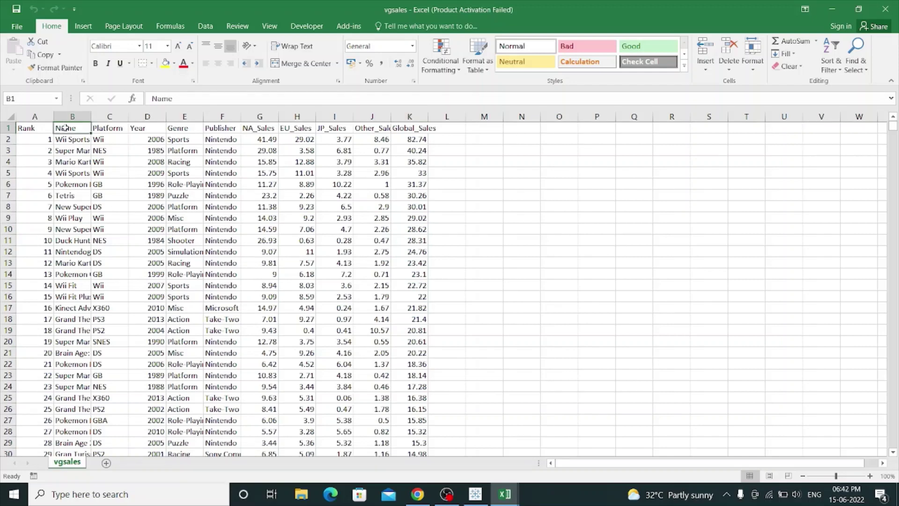
# - Review the Platform through Publisher headers and the NA, EU, JP, Other and Global sales columns
pyautogui.click(110, 130)
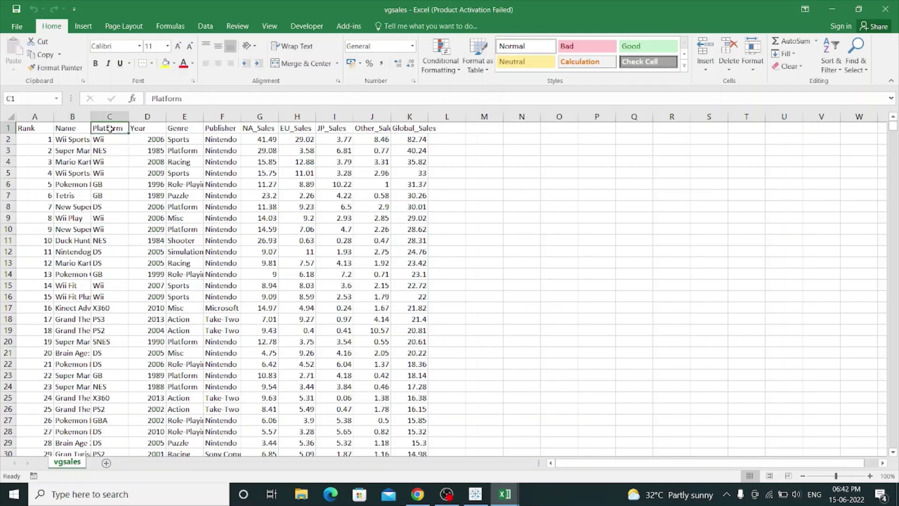
pyautogui.click(145, 126)
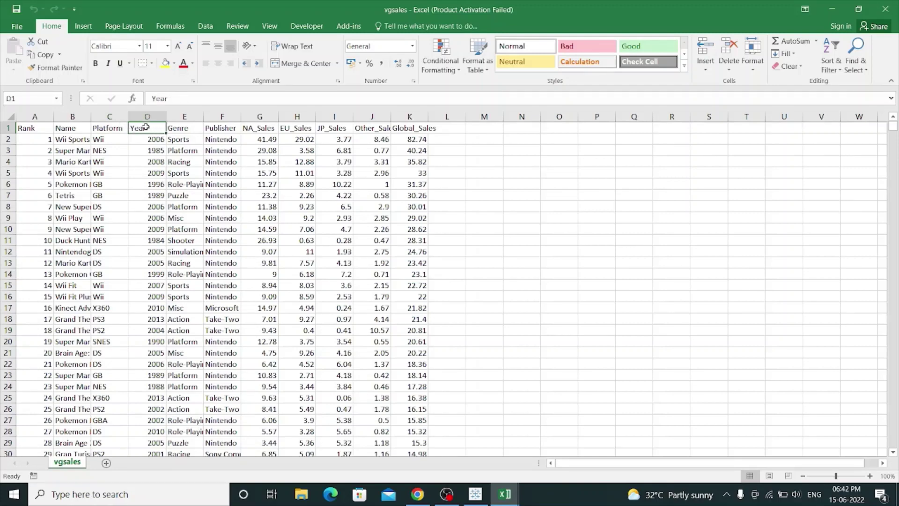
pyautogui.click(174, 129)
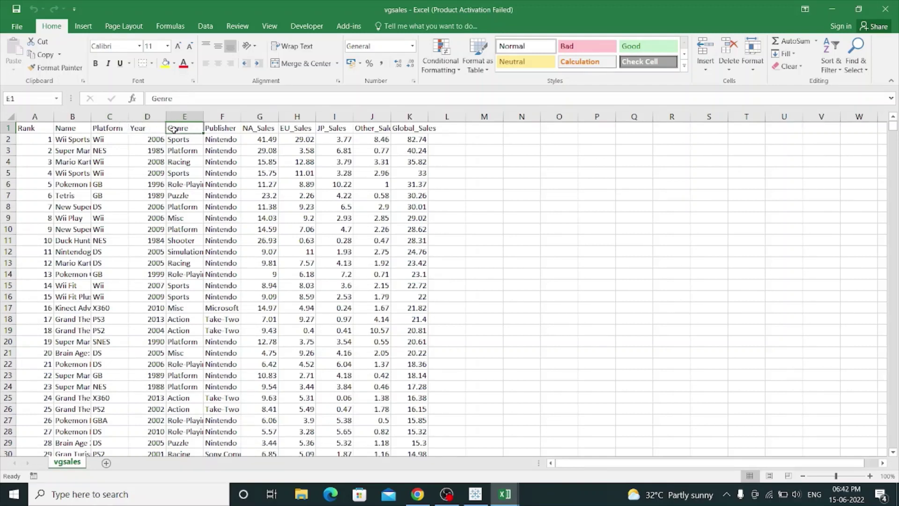
pyautogui.click(220, 130)
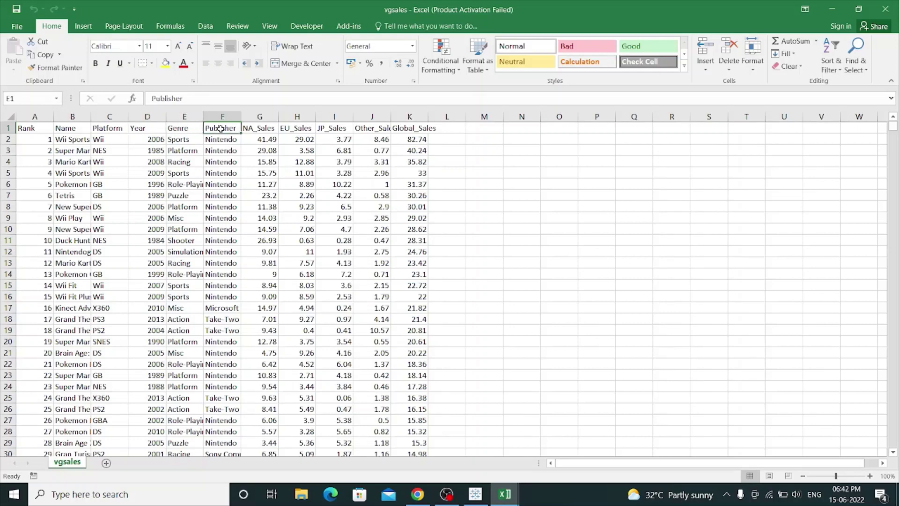
pyautogui.click(261, 129)
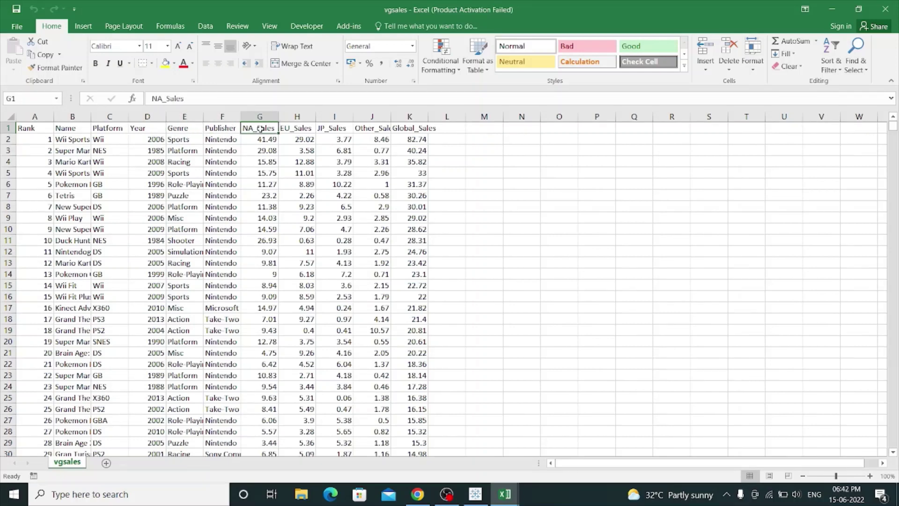
pyautogui.click(296, 128)
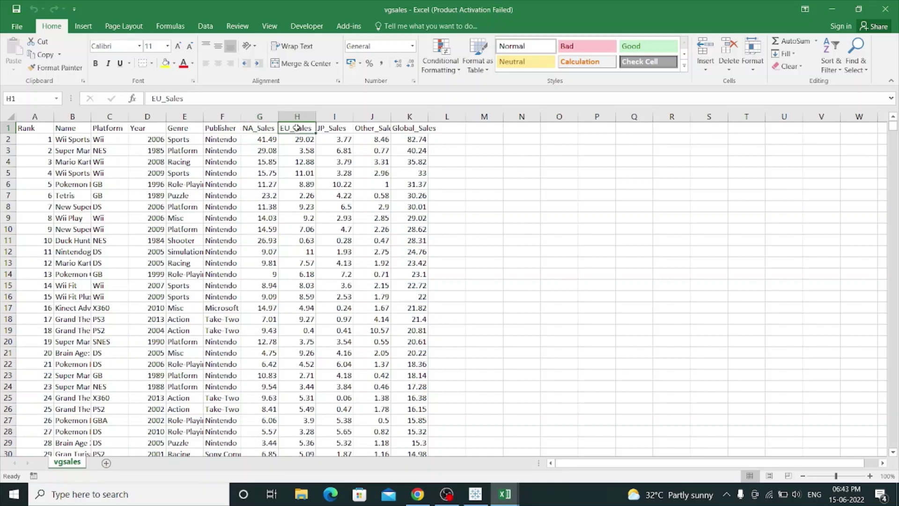
pyautogui.click(331, 133)
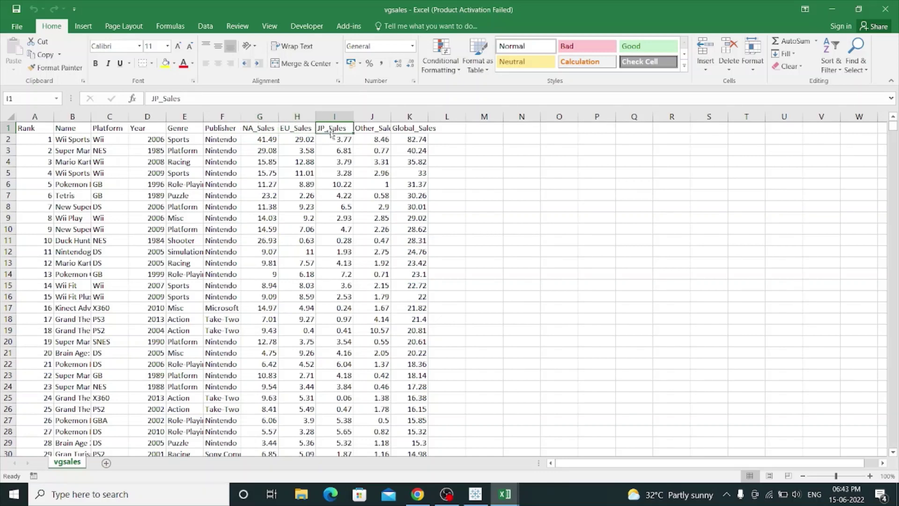
pyautogui.click(370, 133)
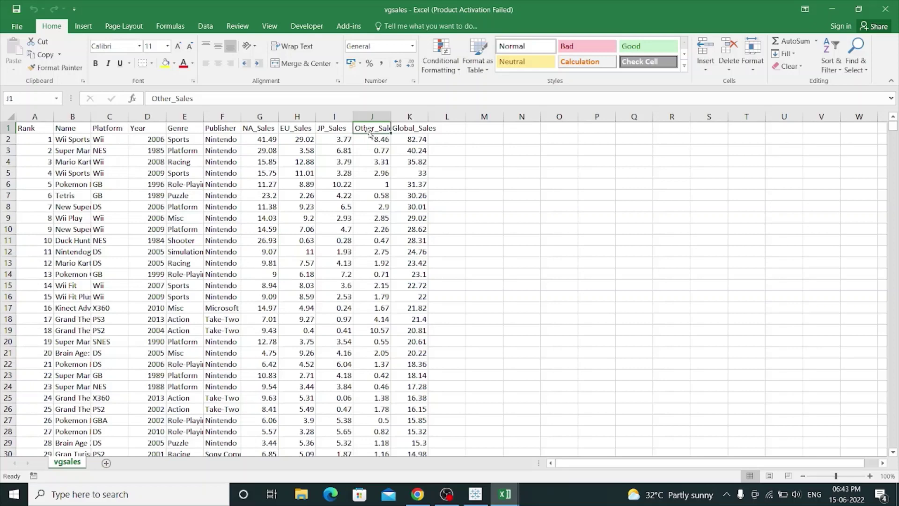
pyautogui.click(404, 128)
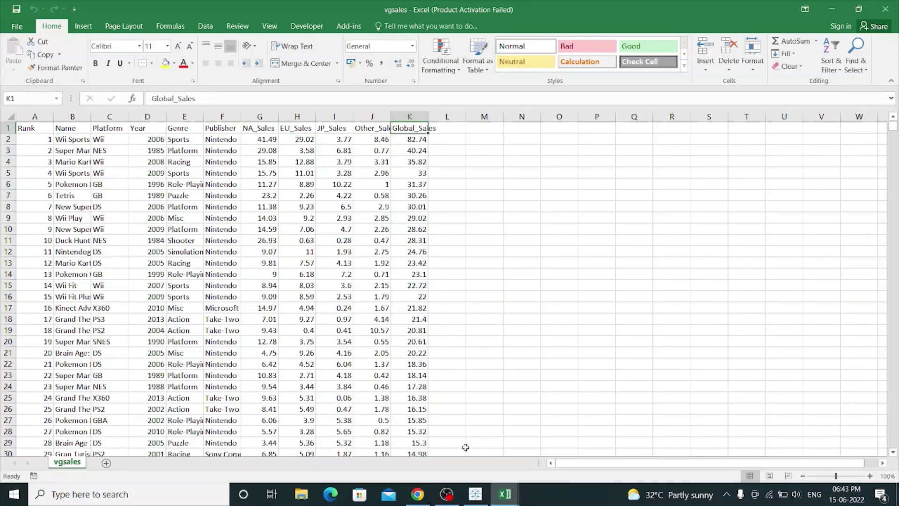
# - In Tableau Public, connect the Waffle chart template Excel workbook and collapse Table Details
pyautogui.click(475, 494)
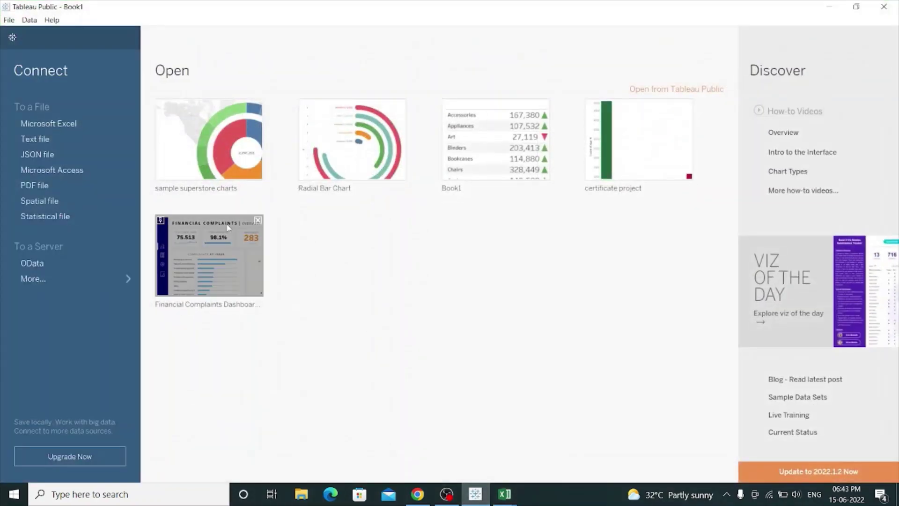
pyautogui.click(60, 126)
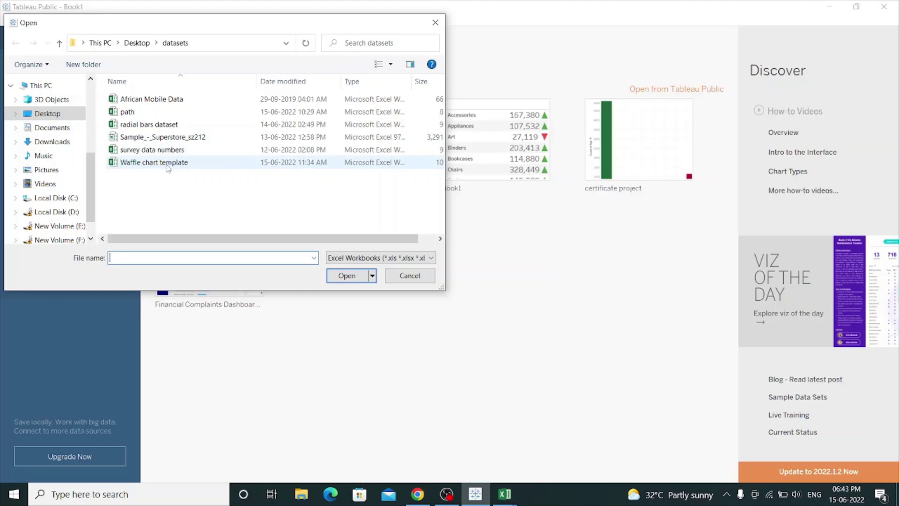
pyautogui.click(156, 163)
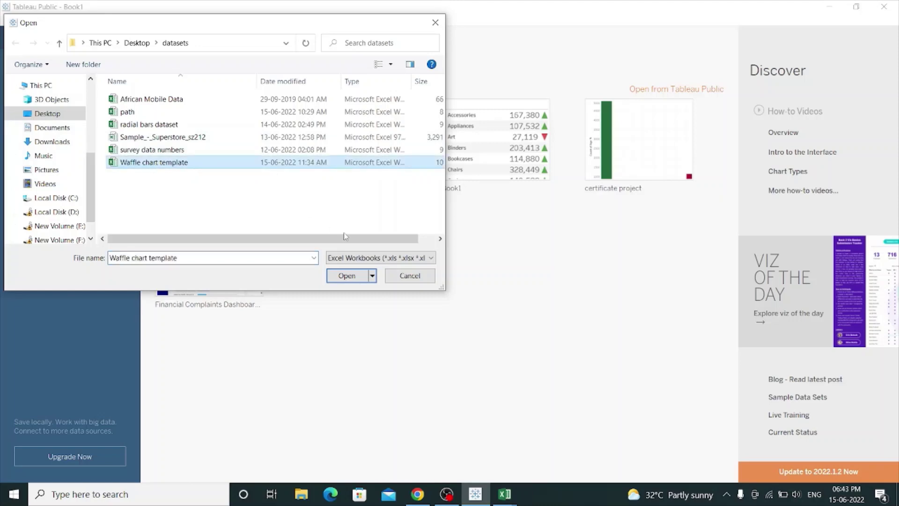
pyautogui.click(340, 276)
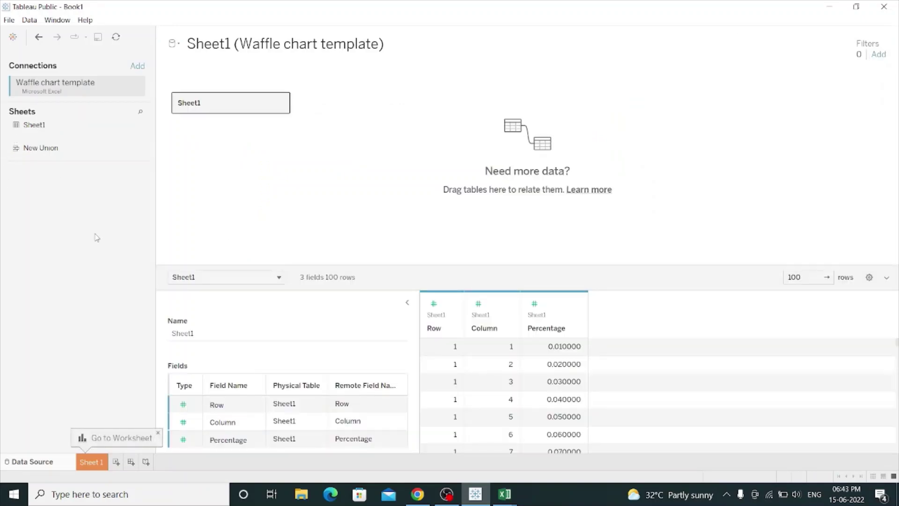
pyautogui.click(407, 303)
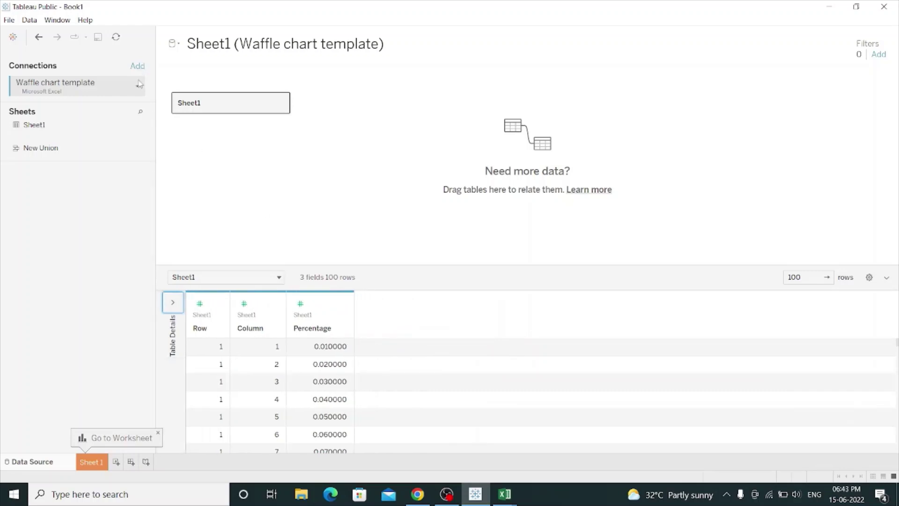
# - On Sheet 1, put Column on Columns and Row on Rows, with aggregate measures turned off
pyautogui.click(92, 463)
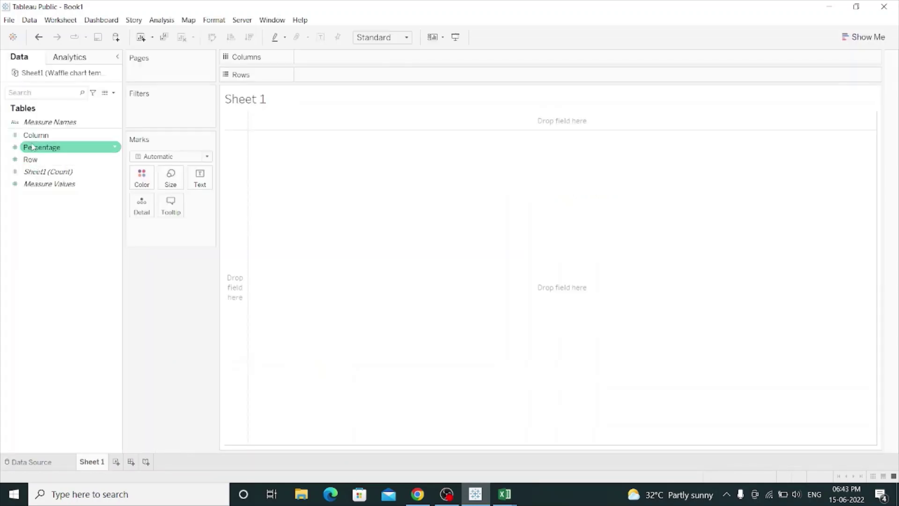
pyautogui.moveTo(33, 140); pyautogui.dragTo(309, 59)
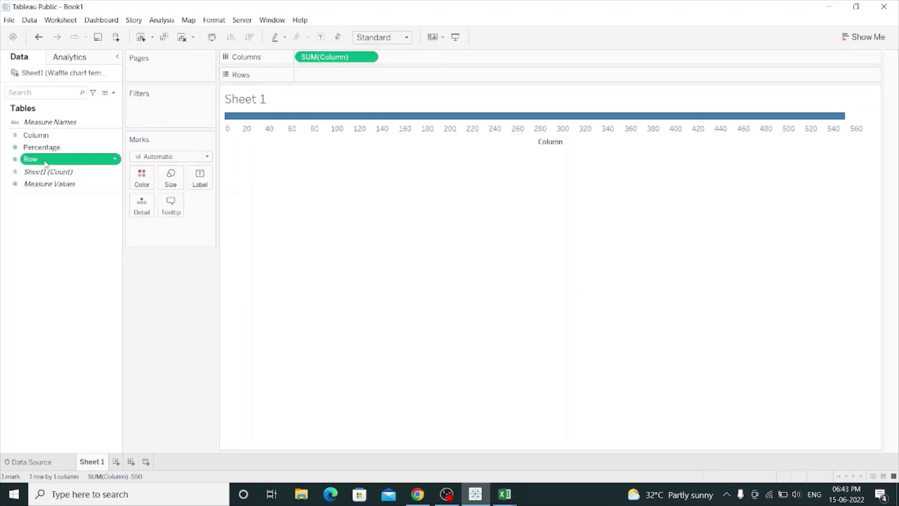
pyautogui.moveTo(45, 163); pyautogui.dragTo(326, 81)
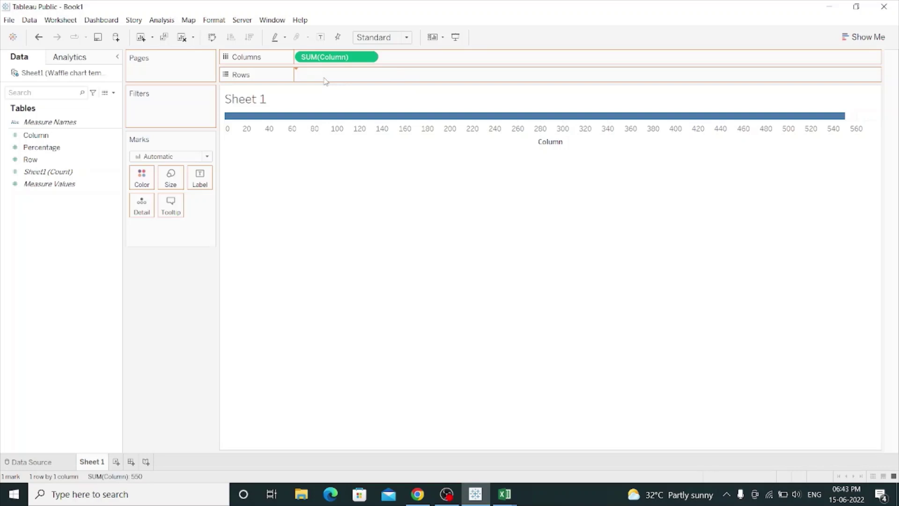
pyautogui.click(161, 20)
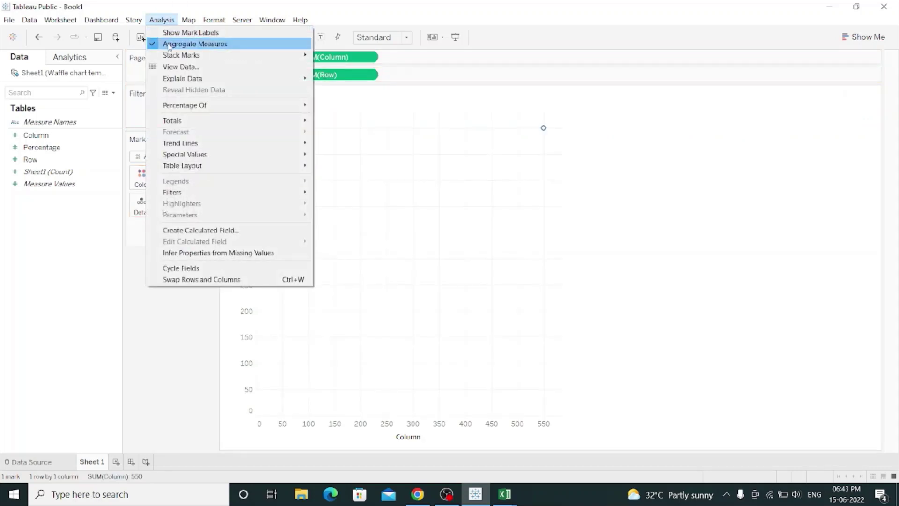
pyautogui.click(169, 44)
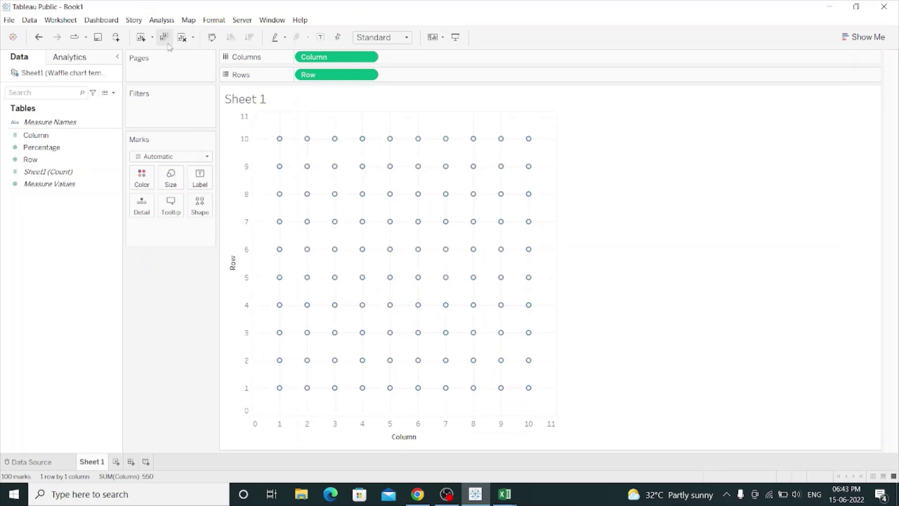
# - Make the marks squares and label each with its Percentage value
pyautogui.click(199, 157)
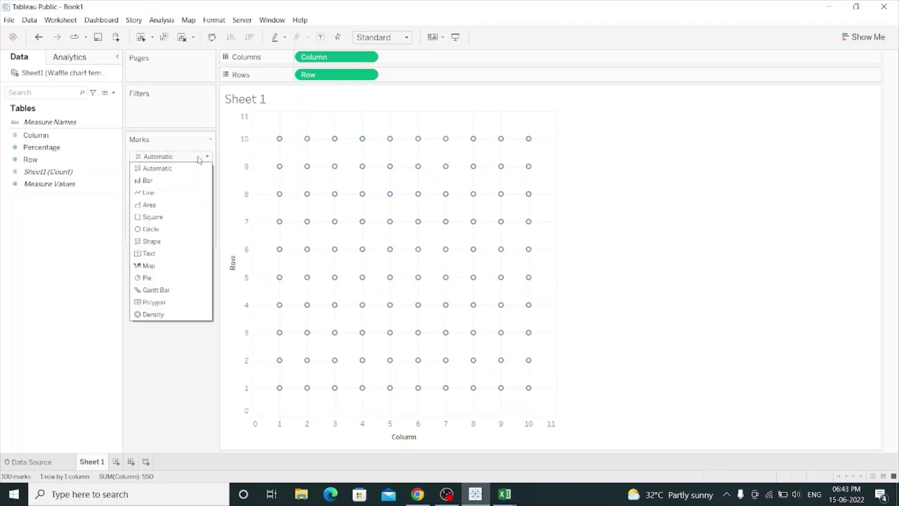
pyautogui.click(165, 219)
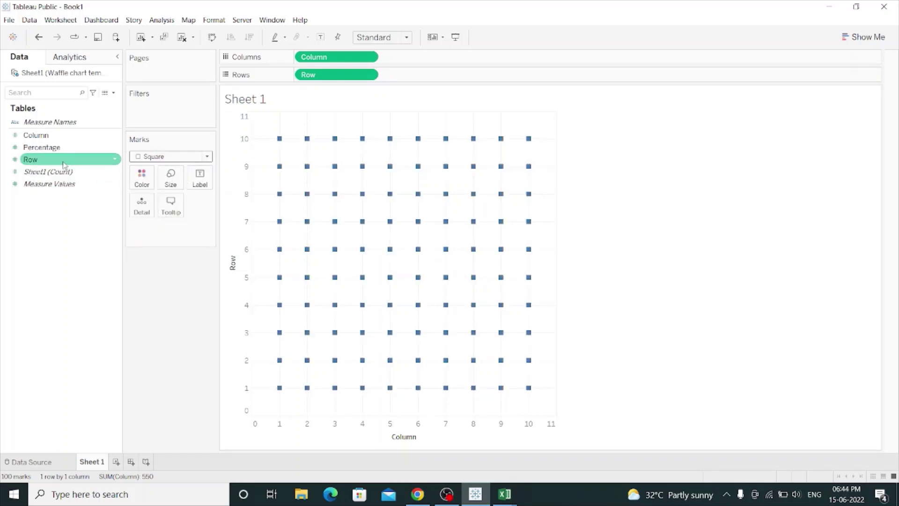
pyautogui.moveTo(64, 148); pyautogui.dragTo(201, 186)
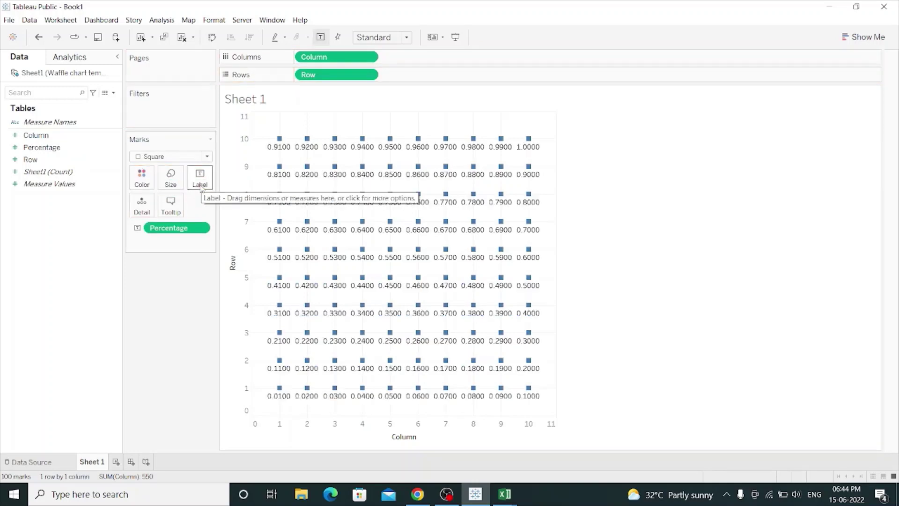
# - Format the Percentage labels as percentages with 0 decimal places
pyautogui.rightClick(200, 228)
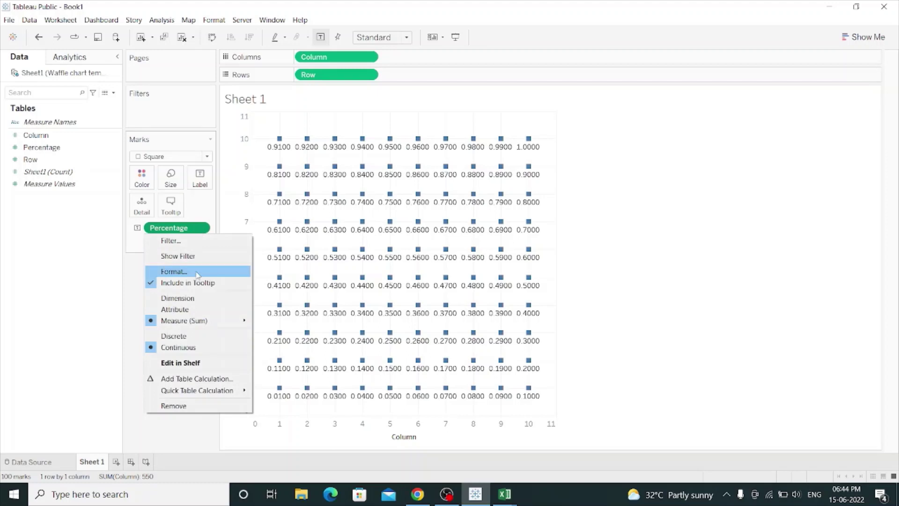
pyautogui.click(197, 272)
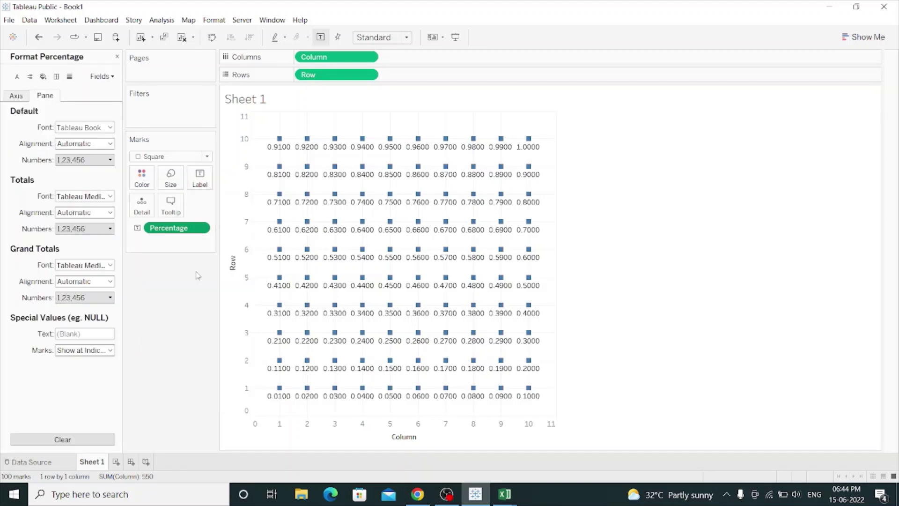
pyautogui.click(71, 161)
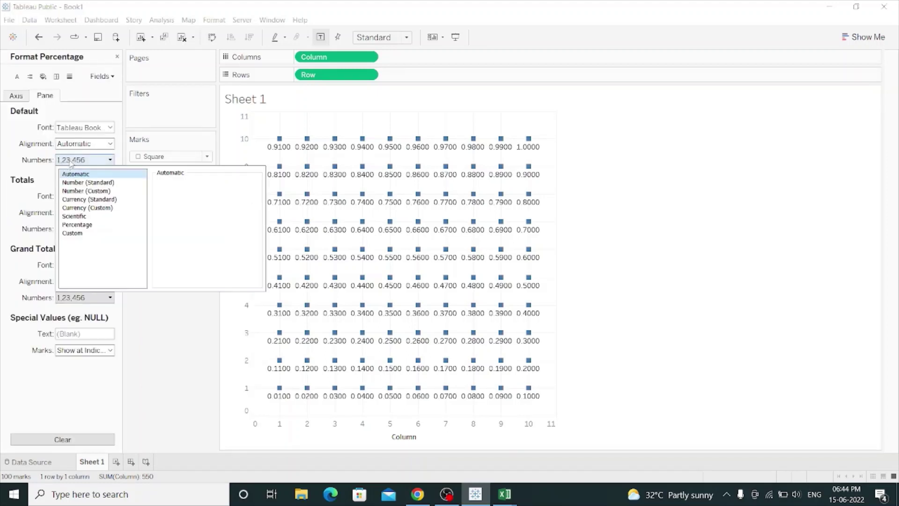
pyautogui.click(77, 225)
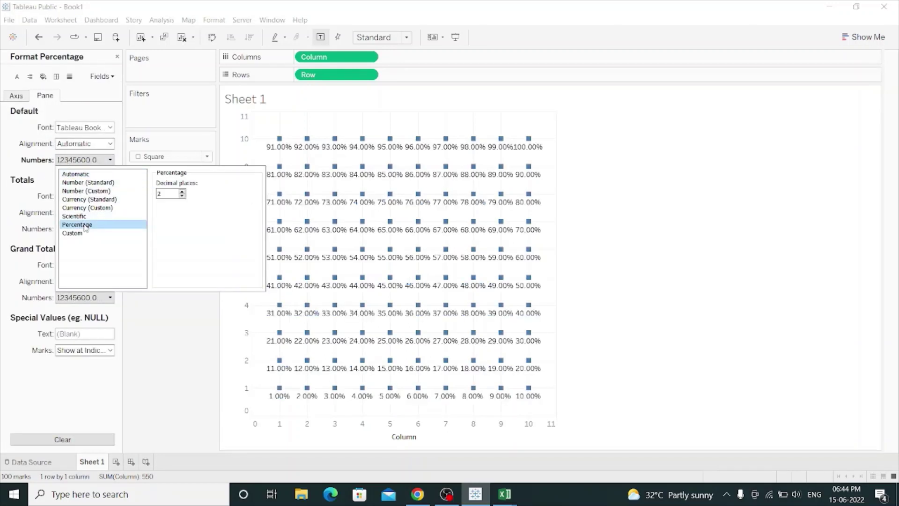
pyautogui.click(182, 196)
pyautogui.click(182, 196)
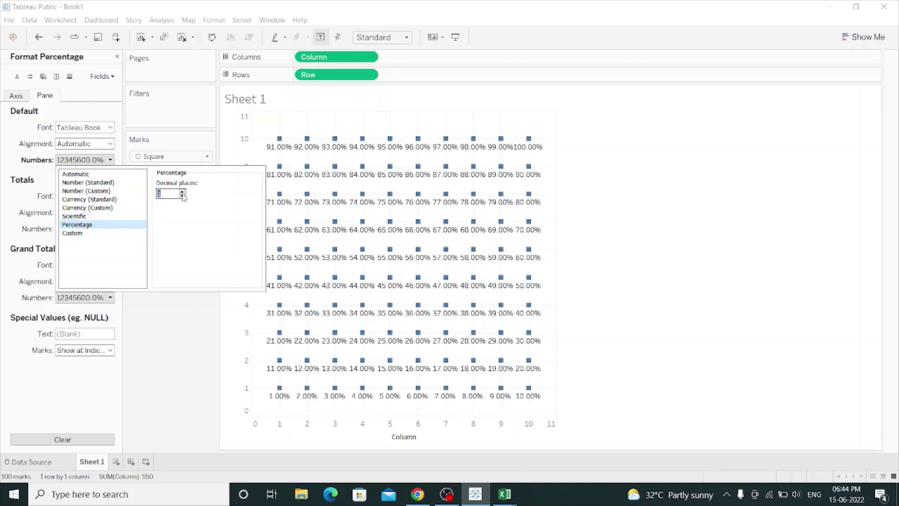
pyautogui.click(181, 346)
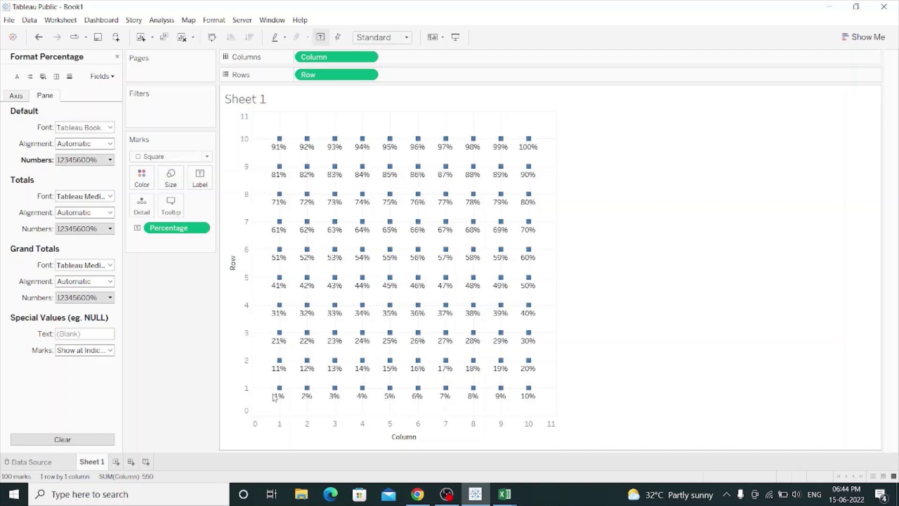
pyautogui.moveTo(278, 398)
pyautogui.moveTo(531, 144)
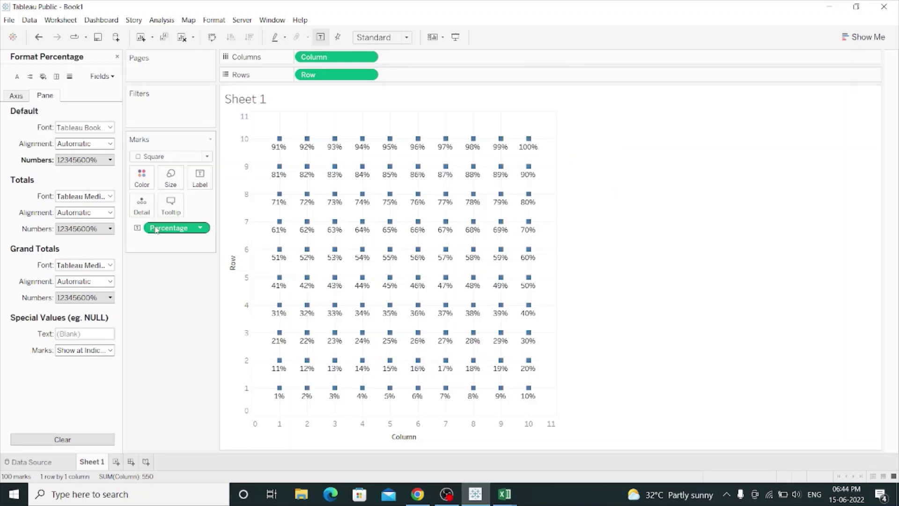
# - Remove the Percentage labels and enlarge the square marks nearly to maximum size
pyautogui.moveTo(155, 229); pyautogui.dragTo(178, 380)
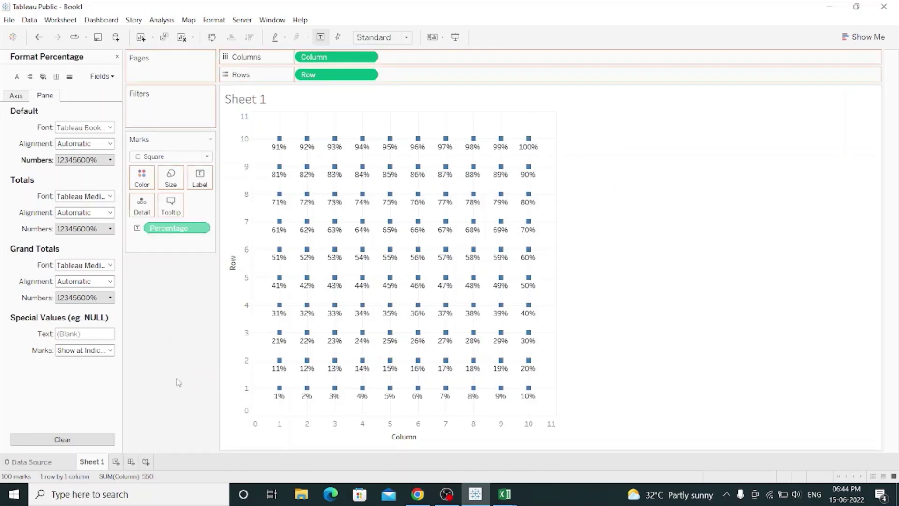
pyautogui.click(117, 56)
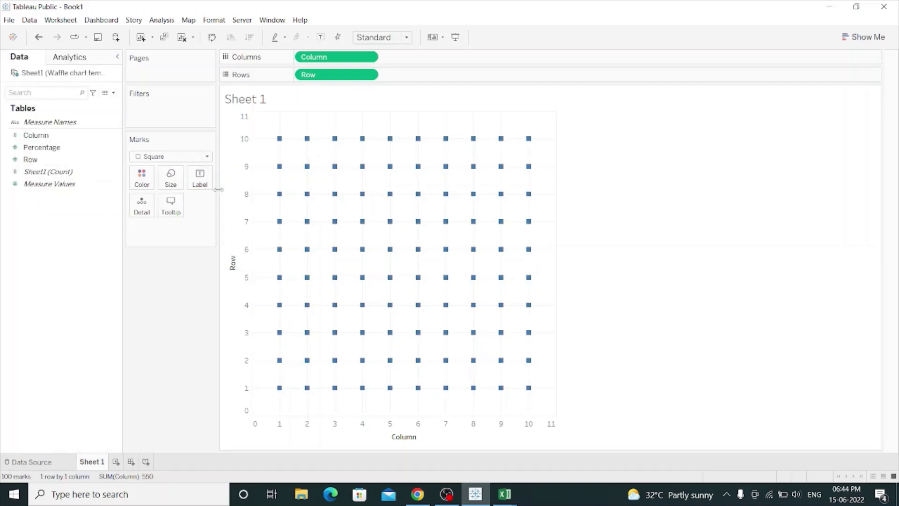
pyautogui.click(171, 182)
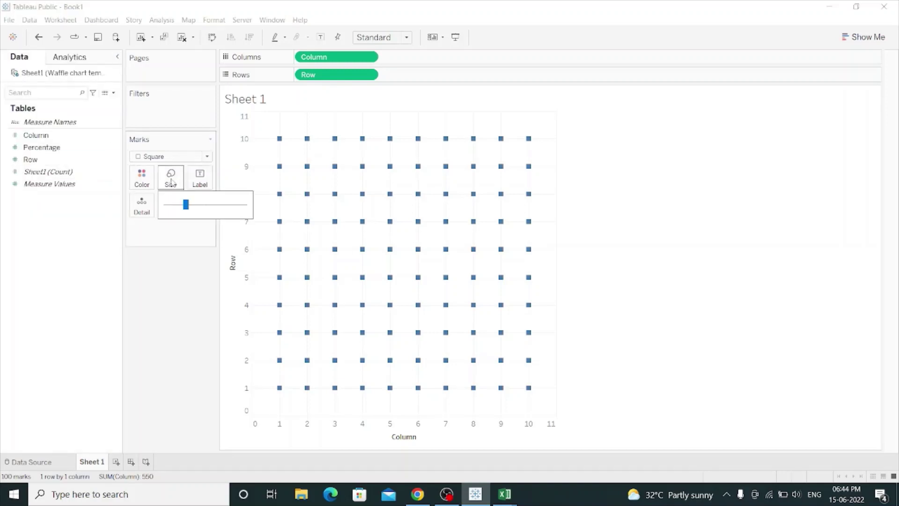
pyautogui.click(212, 206)
pyautogui.click(220, 206)
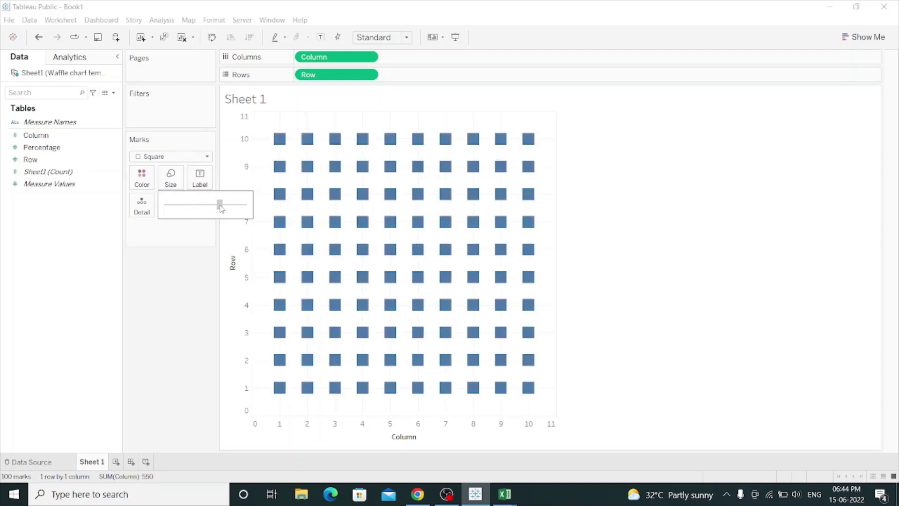
pyautogui.moveTo(220, 206); pyautogui.dragTo(230, 206)
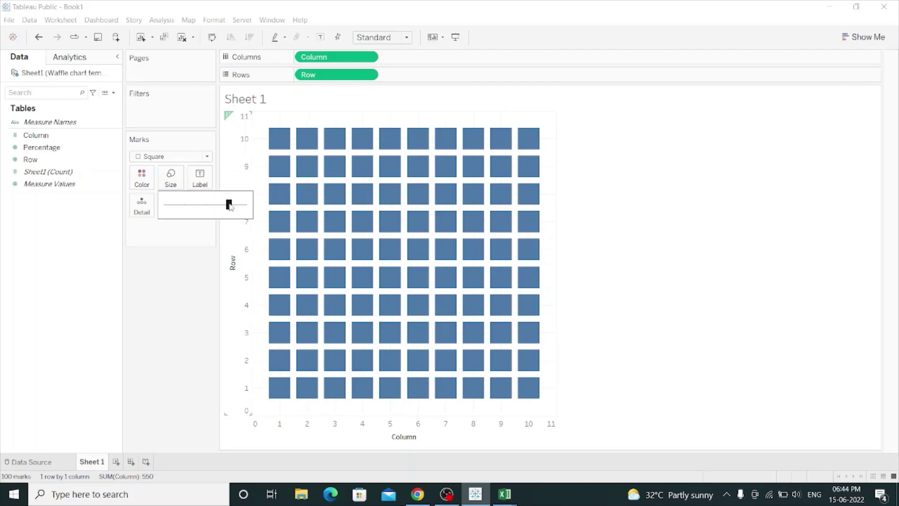
pyautogui.click(183, 316)
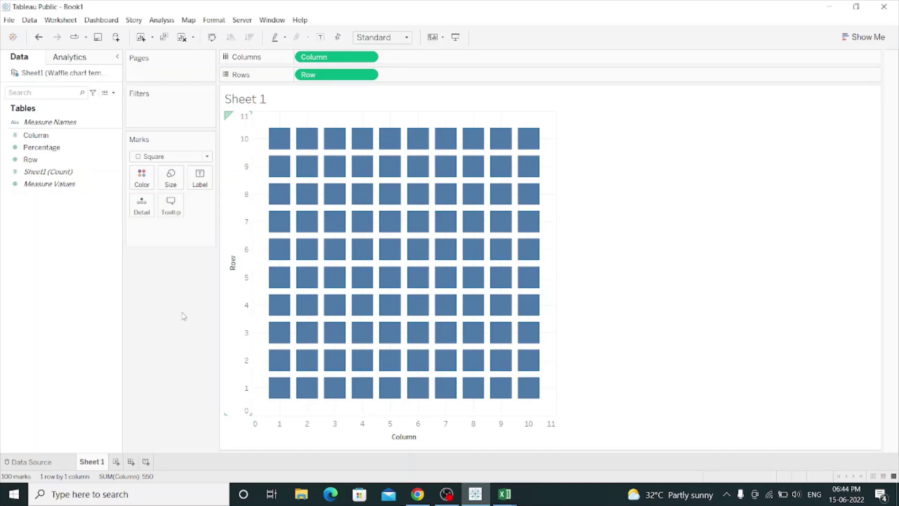
# - Start a new text-file data source and select vgsales from the datasets folder
pyautogui.click(115, 37)
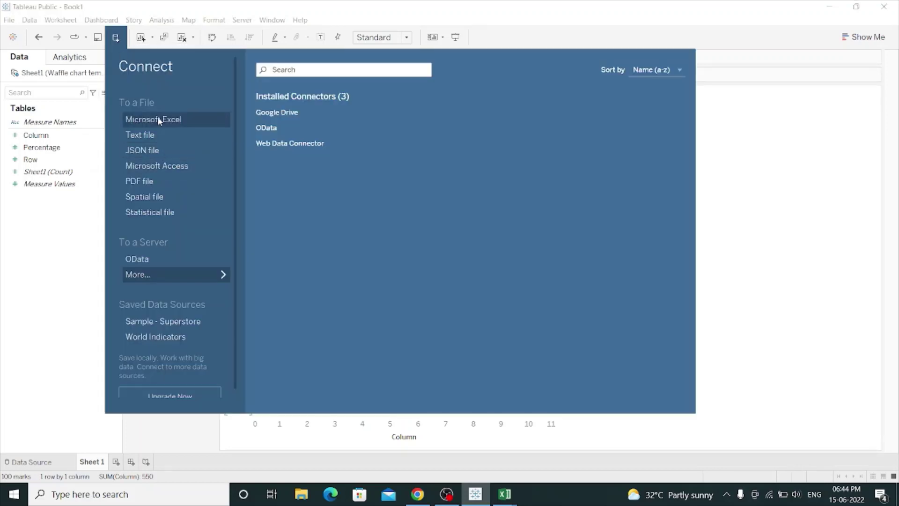
pyautogui.click(160, 121)
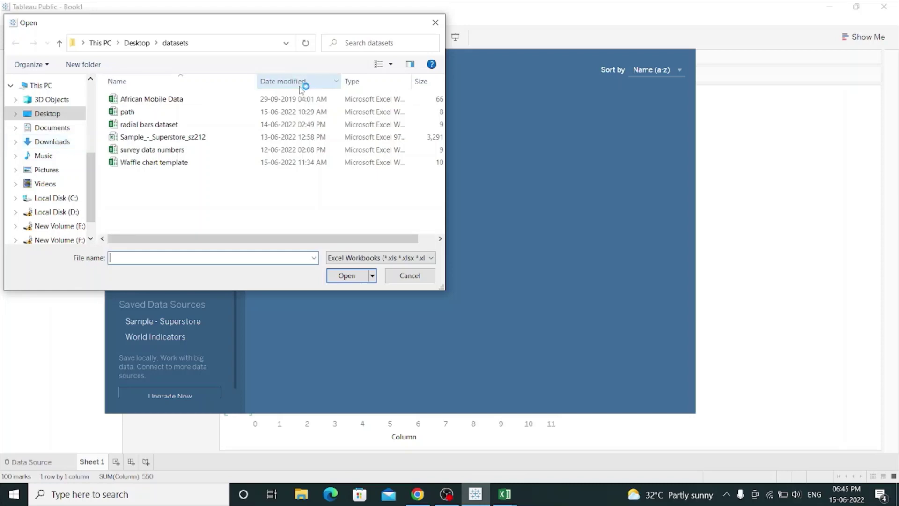
pyautogui.click(435, 23)
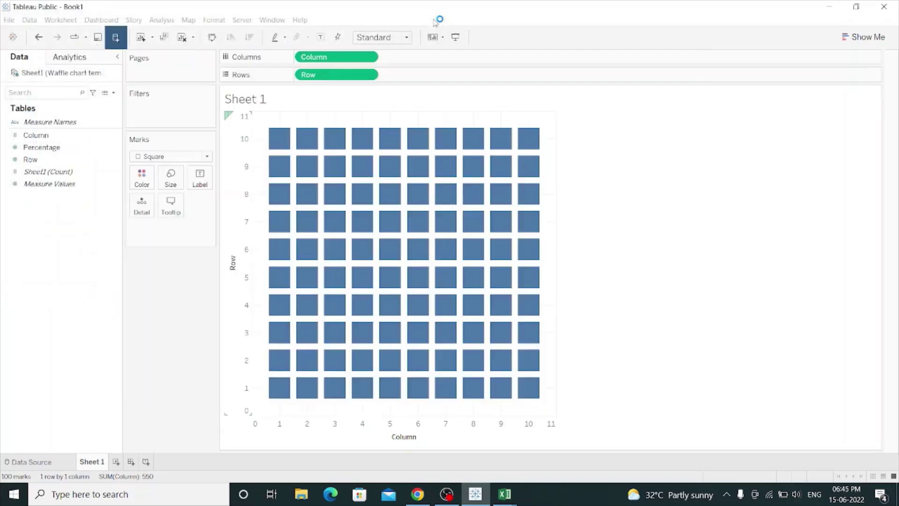
pyautogui.click(116, 38)
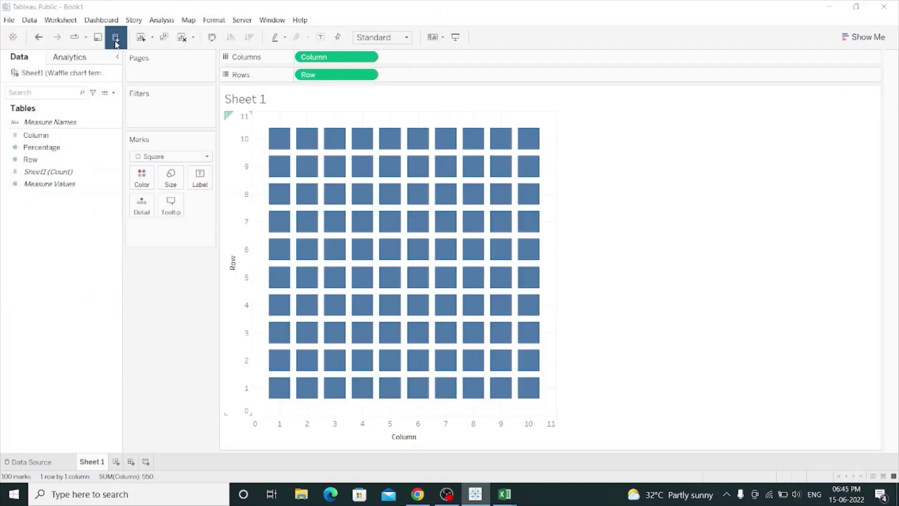
pyautogui.click(142, 136)
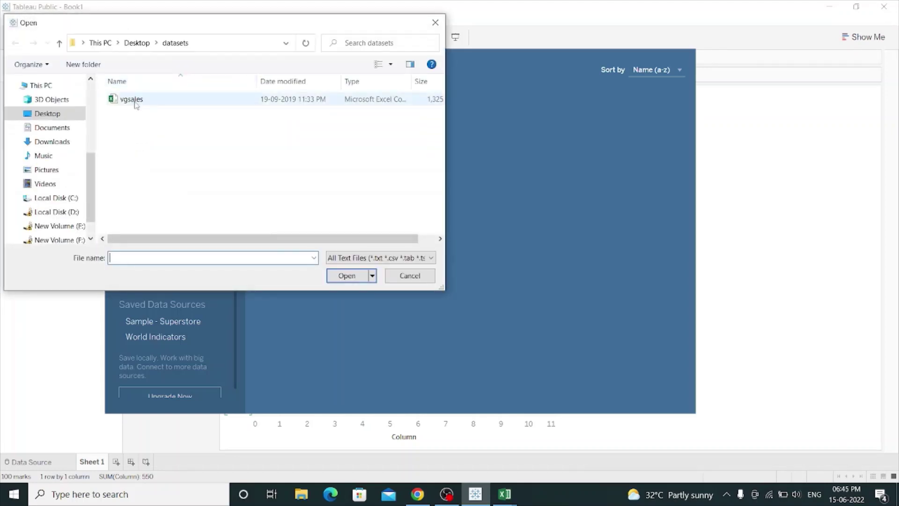
pyautogui.click(135, 100)
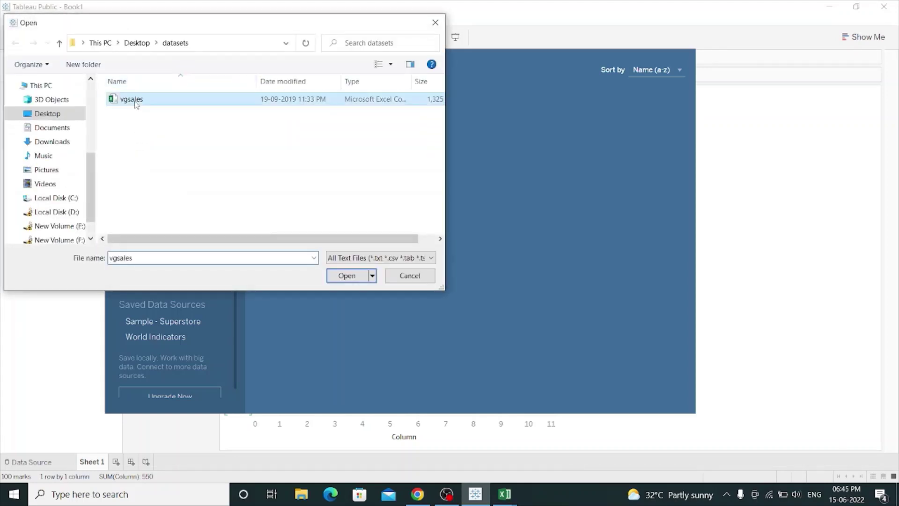
# - Open vgsales.csv as a second data source and go to the NA waffle chart sheet
pyautogui.click(343, 277)
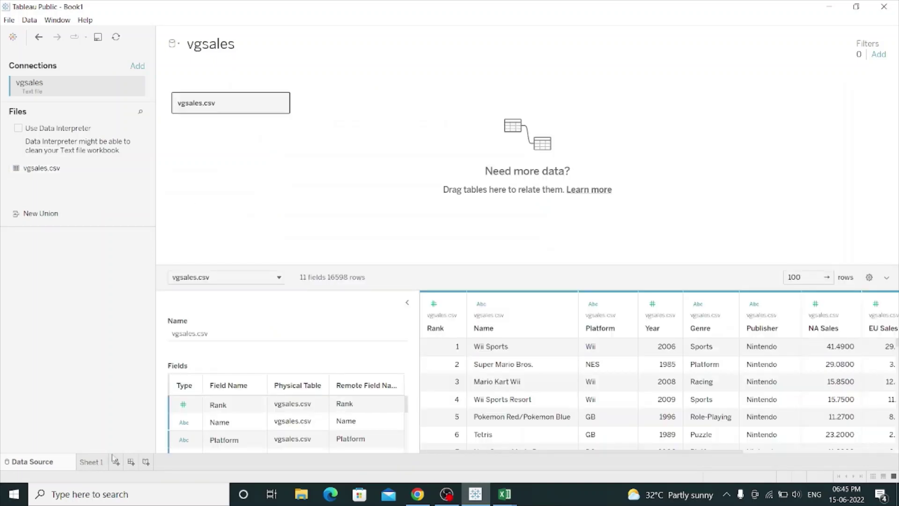
pyautogui.moveTo(103, 463)
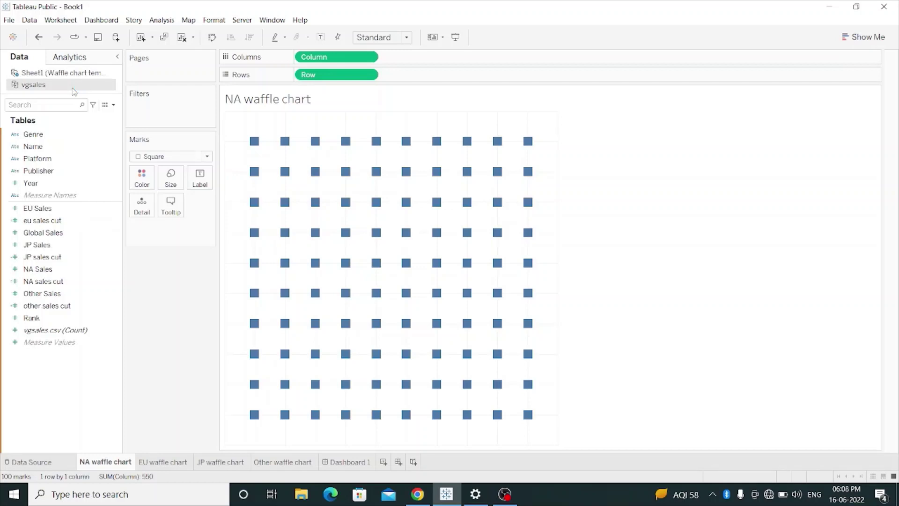
pyautogui.rightClick(116, 280)
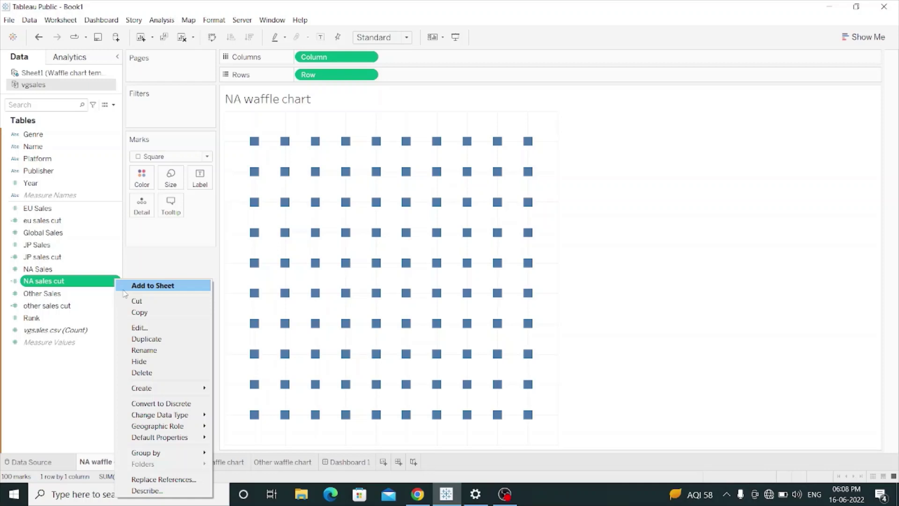
pyautogui.click(138, 328)
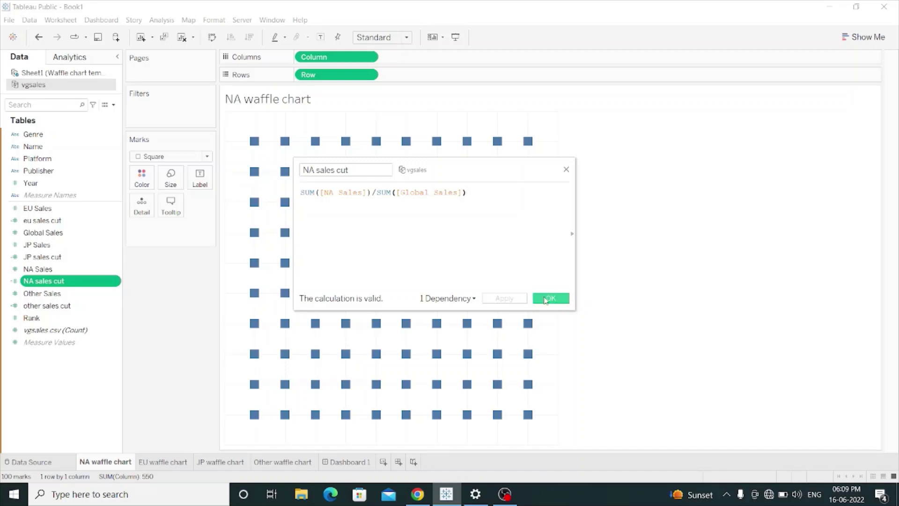
pyautogui.click(545, 299)
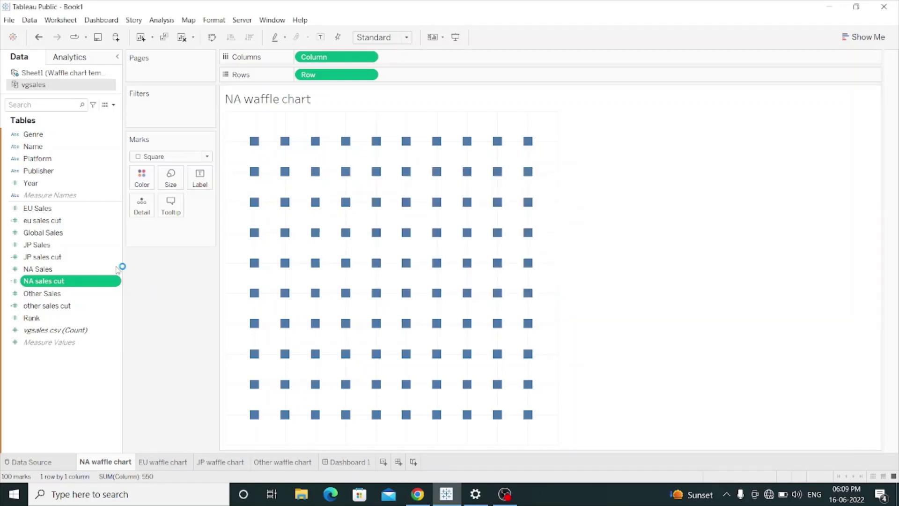
# - Check and confirm the NA colour bomb formula, [NA sales cut] >= SUM([Percentage])
pyautogui.click(26, 75)
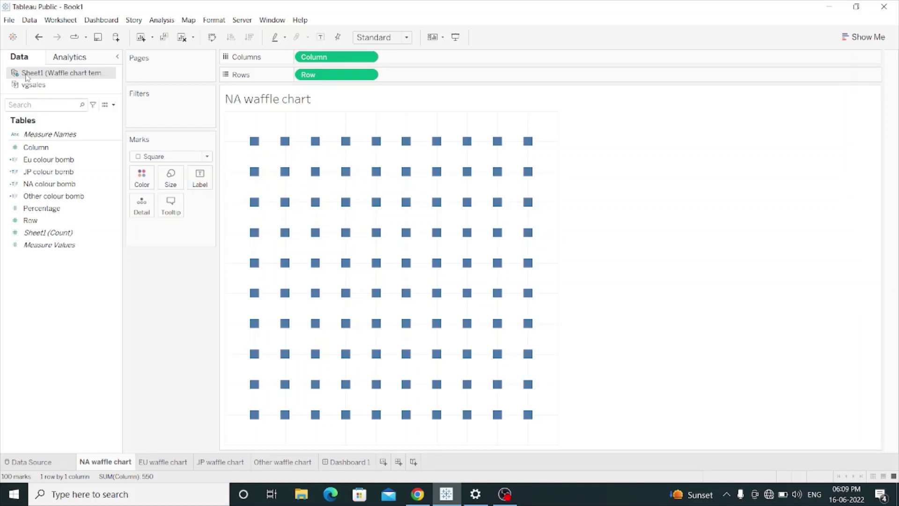
pyautogui.click(117, 183)
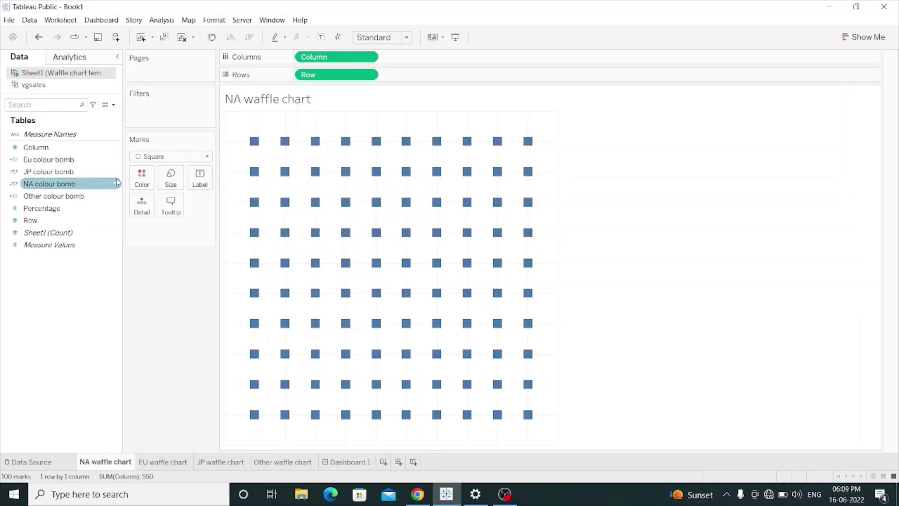
pyautogui.rightClick(118, 184)
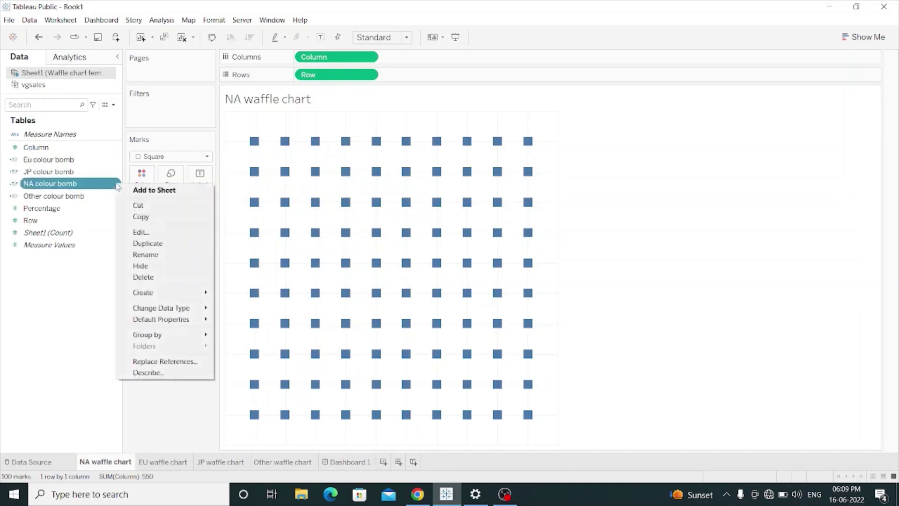
pyautogui.click(135, 233)
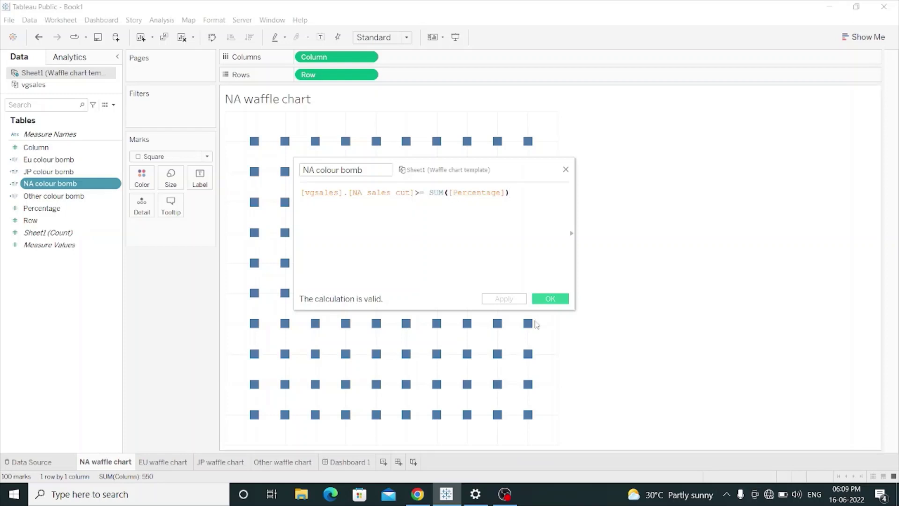
pyautogui.click(547, 299)
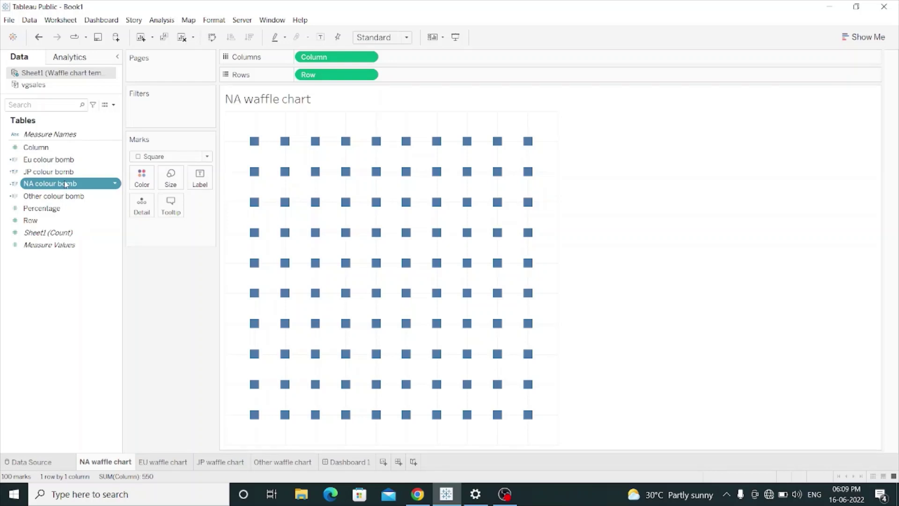
# - Colour the NA waffle squares by NA colour bomb, accepting the blend warning
pyautogui.moveTo(66, 184); pyautogui.dragTo(143, 174)
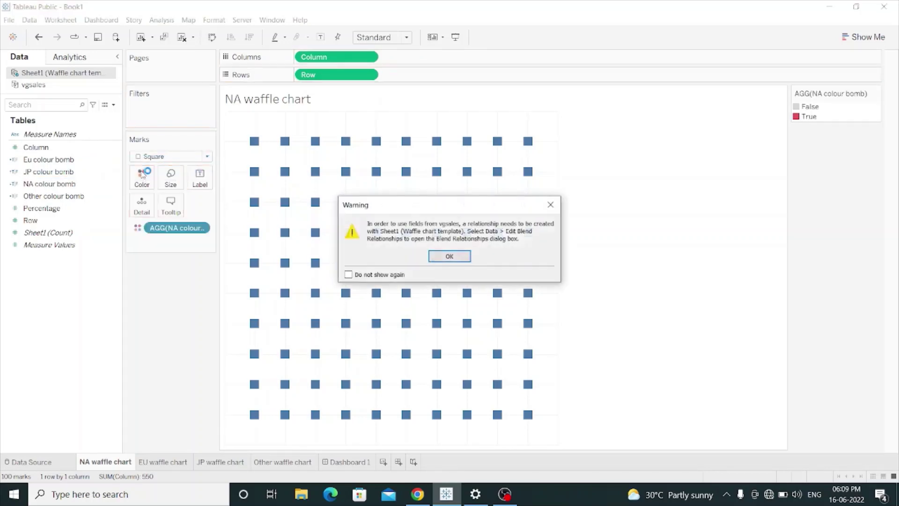
pyautogui.click(449, 256)
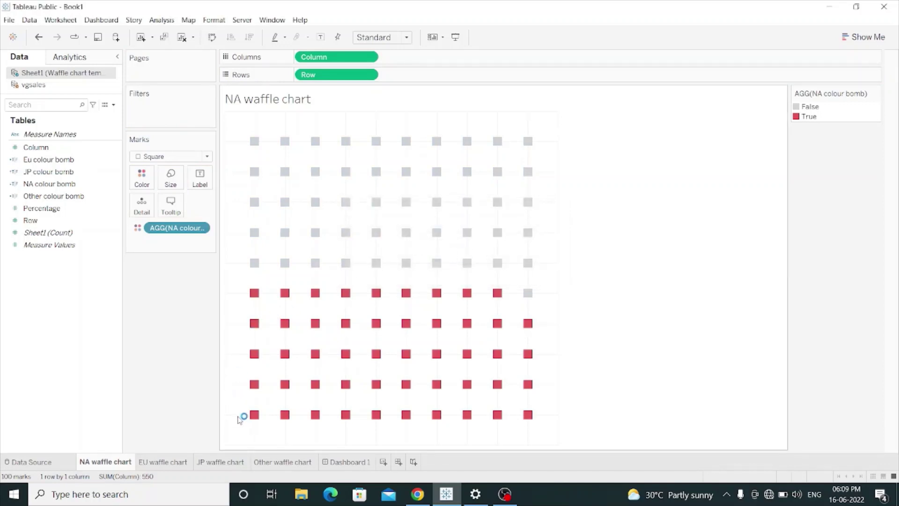
pyautogui.moveTo(251, 422)
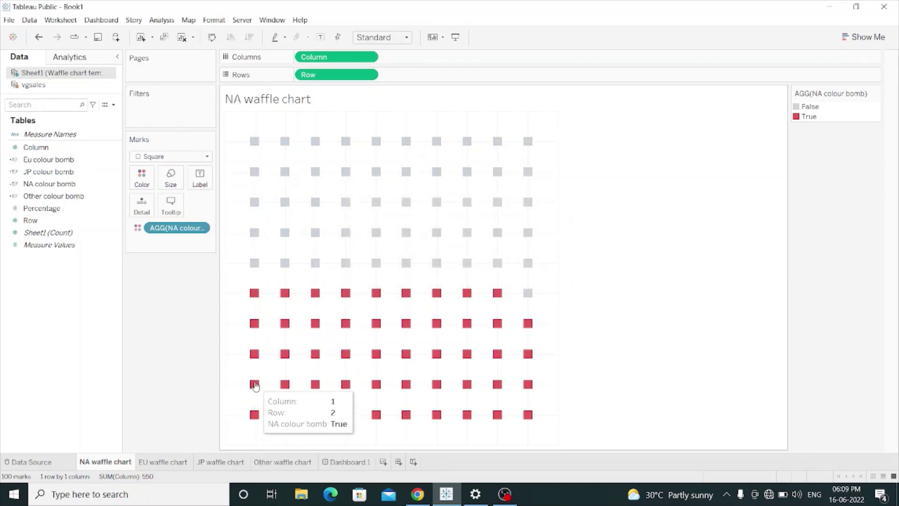
pyautogui.moveTo(254, 358)
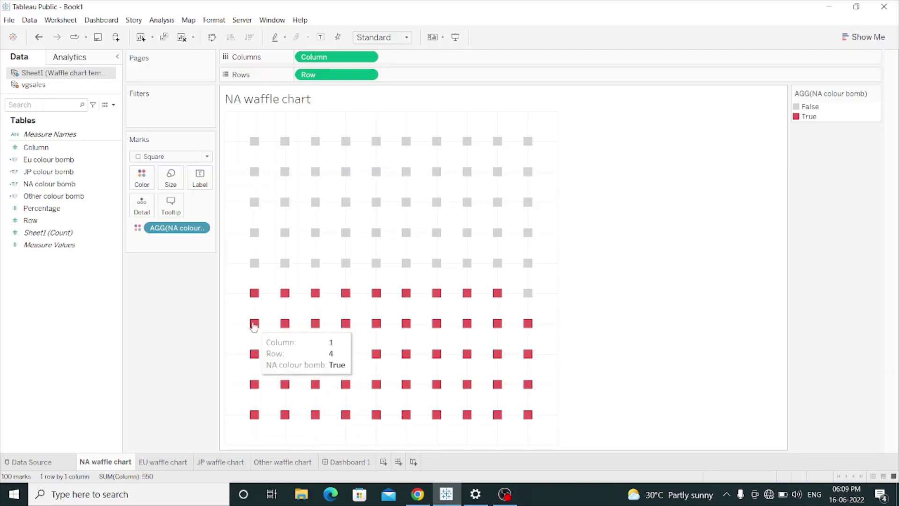
pyautogui.moveTo(251, 298)
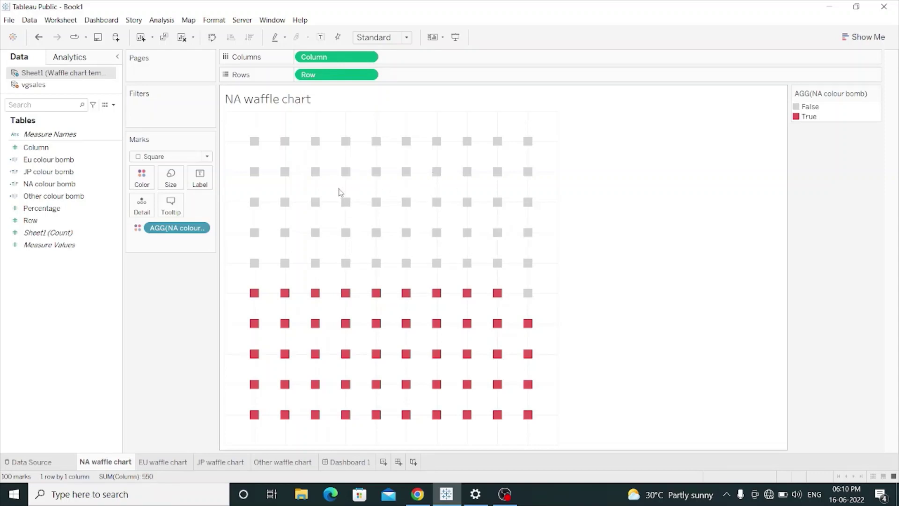
# - Add vgsales' NA sales cut to the NA waffle chart's Detail, accepting the relationship warning
pyautogui.click(47, 87)
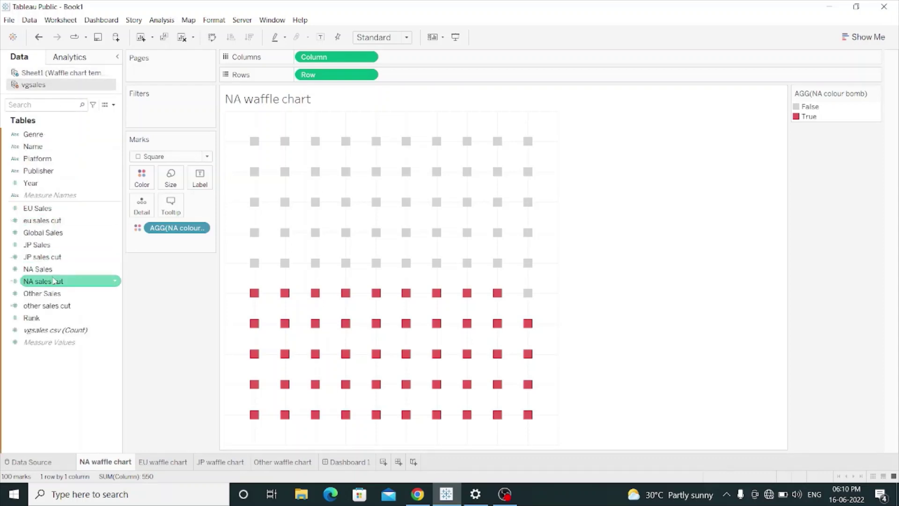
pyautogui.moveTo(53, 281); pyautogui.dragTo(139, 201)
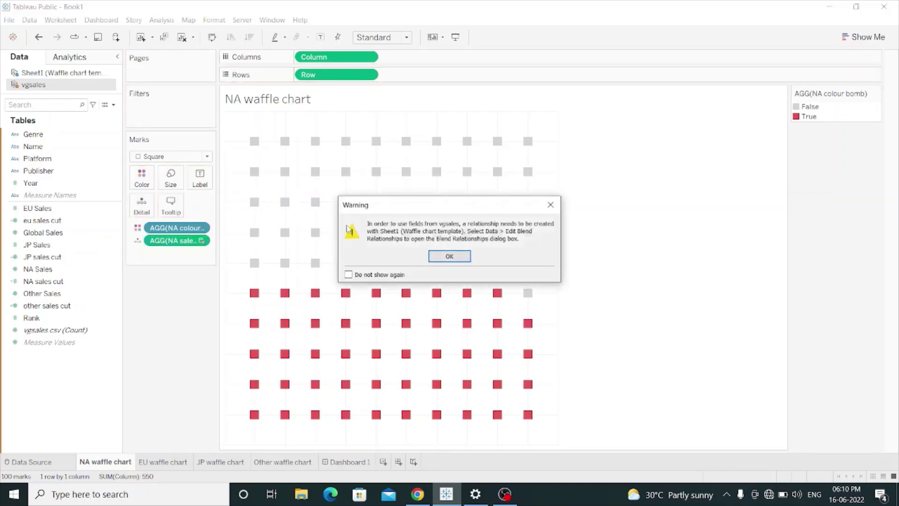
pyautogui.click(448, 256)
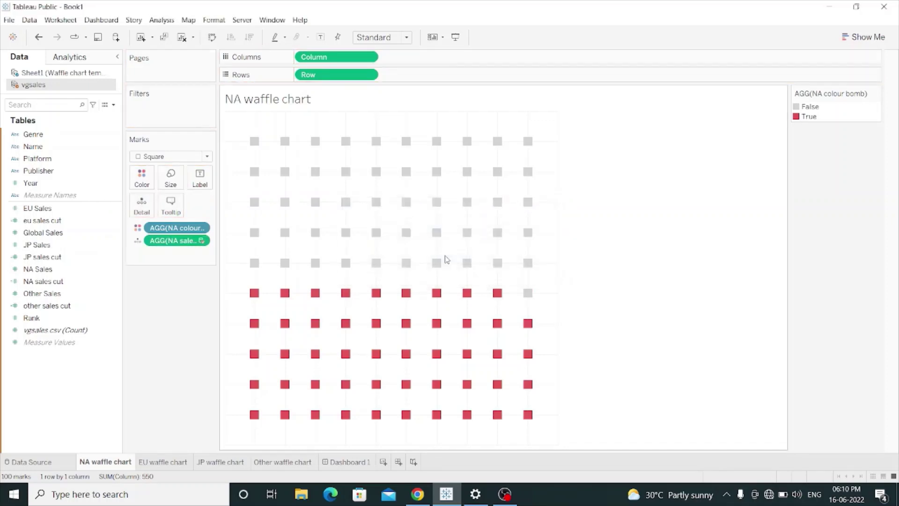
pyautogui.moveTo(378, 205)
# - Annotate the square at Column 5, Row 8, trimming the text to just the NA sales cut value
pyautogui.click(377, 204)
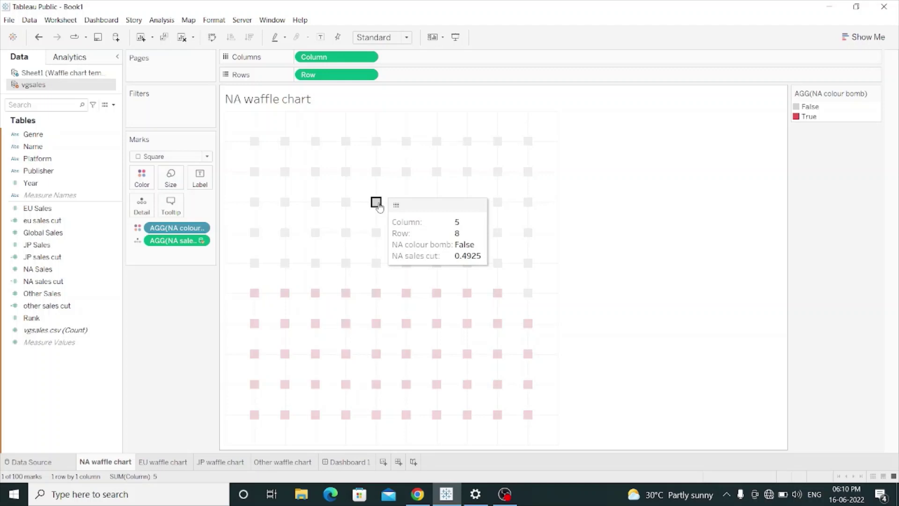
pyautogui.rightClick(379, 206)
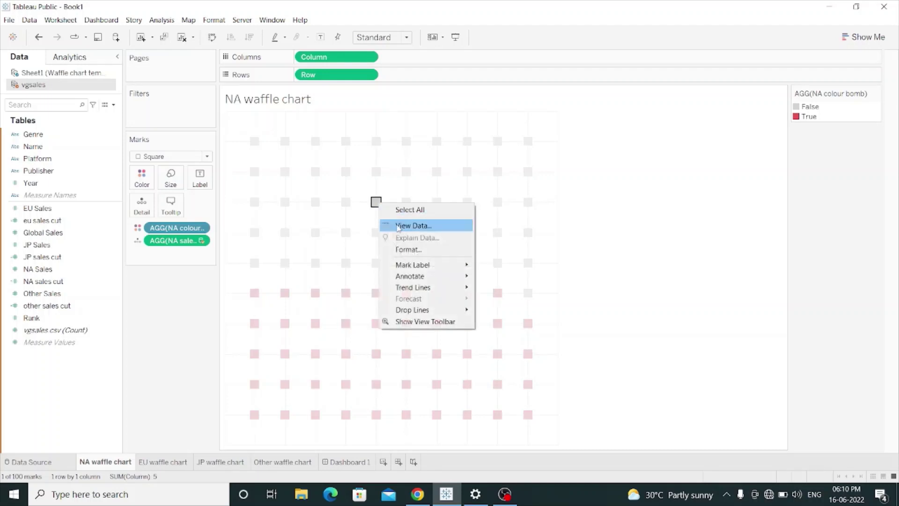
pyautogui.moveTo(413, 275)
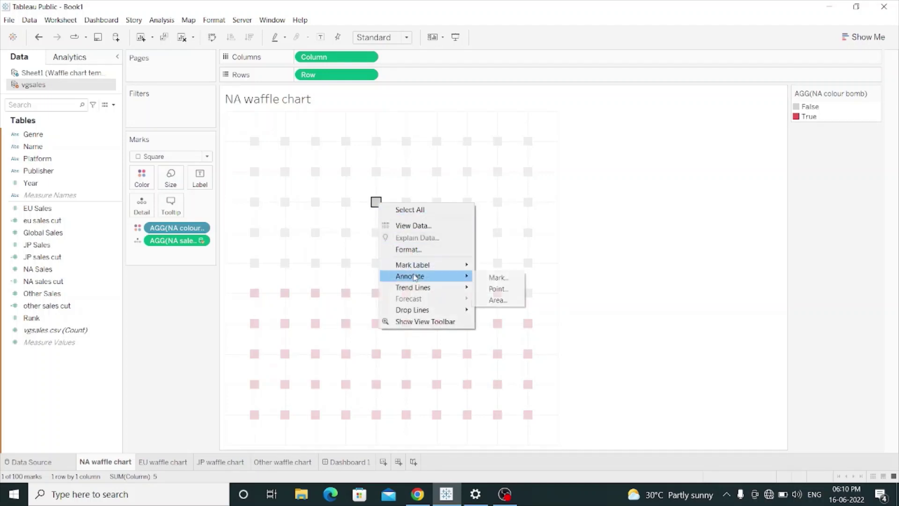
pyautogui.click(488, 280)
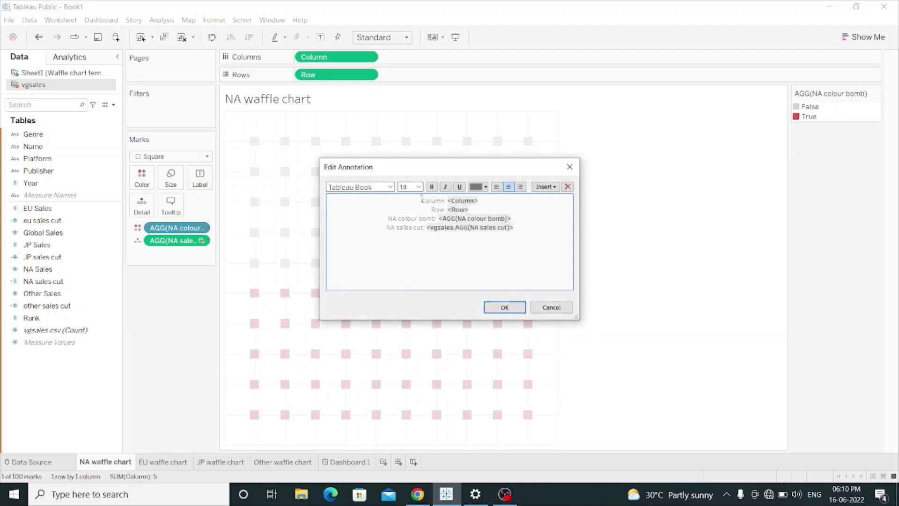
pyautogui.moveTo(422, 199); pyautogui.dragTo(511, 218)
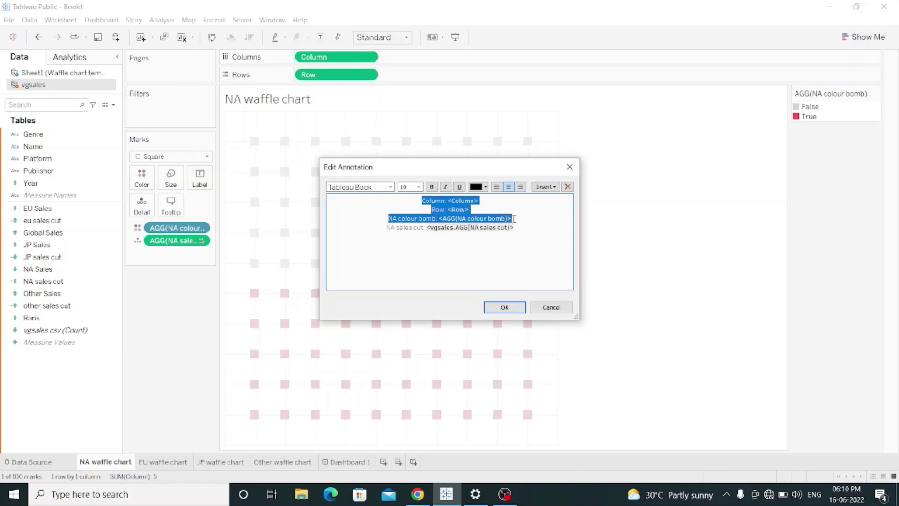
pyautogui.press('Delete')
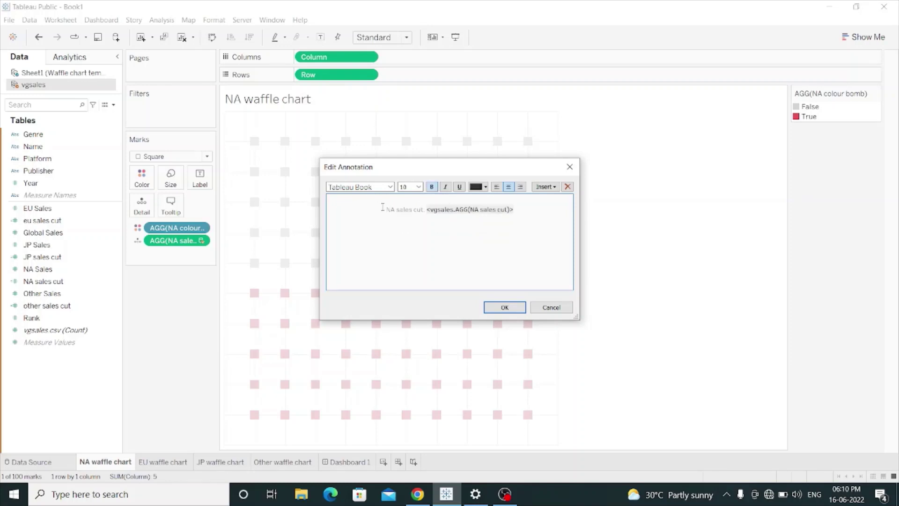
pyautogui.moveTo(383, 206); pyautogui.dragTo(426, 206)
pyautogui.press('Delete')
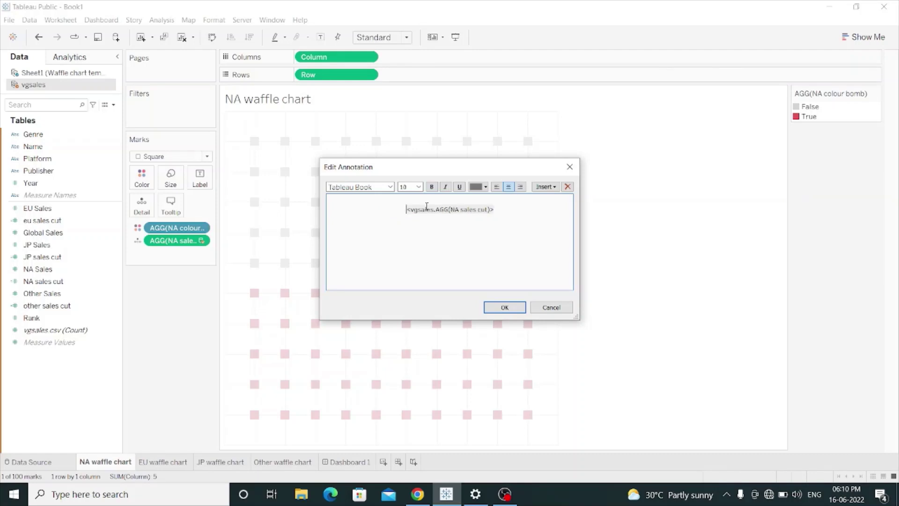
pyautogui.press('BackSpace')
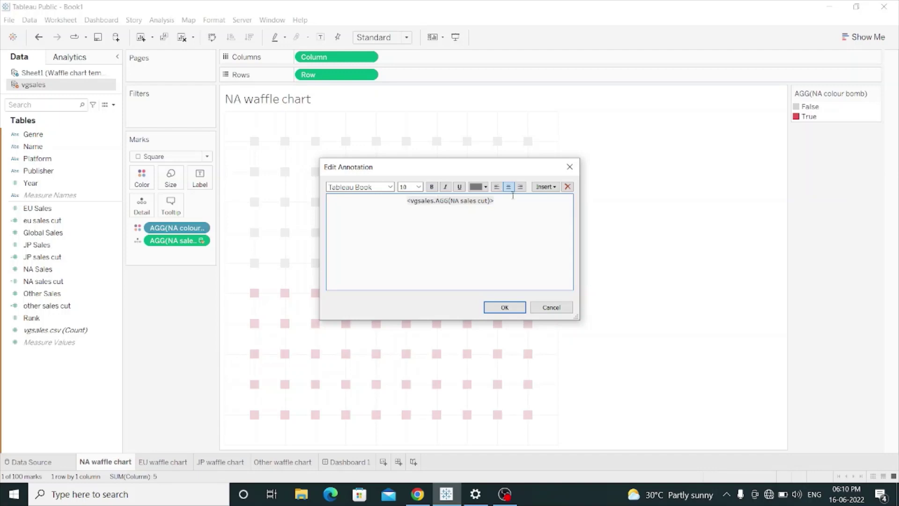
# - Make the annotation text 28-point, bold and red, and apply it
pyautogui.hotkey('ctrl', 'a')
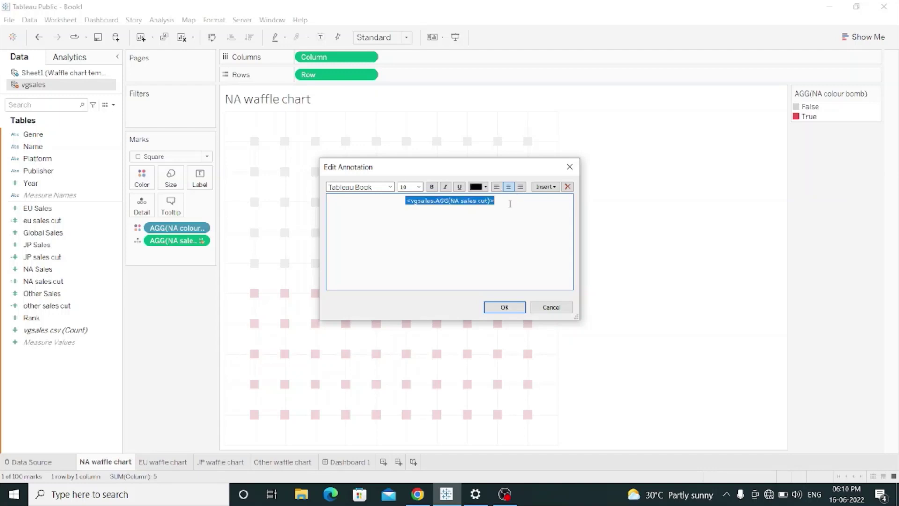
pyautogui.click(418, 187)
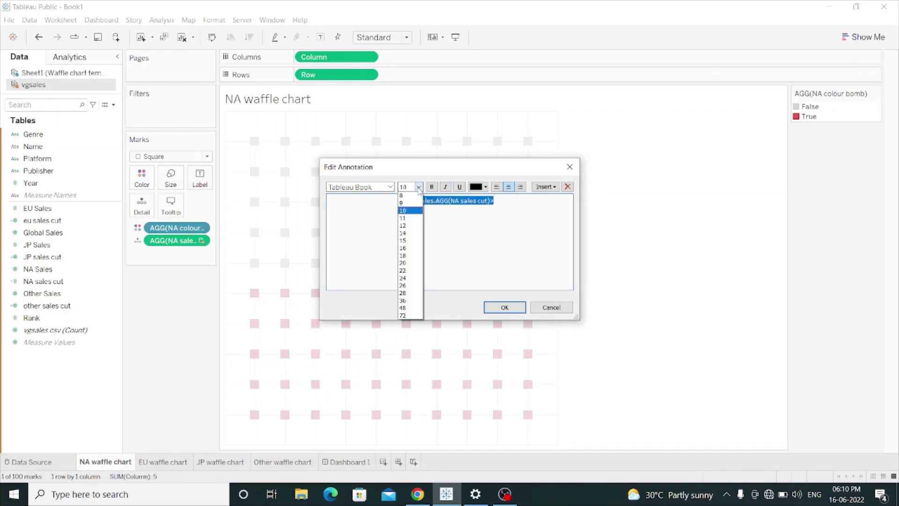
pyautogui.click(417, 294)
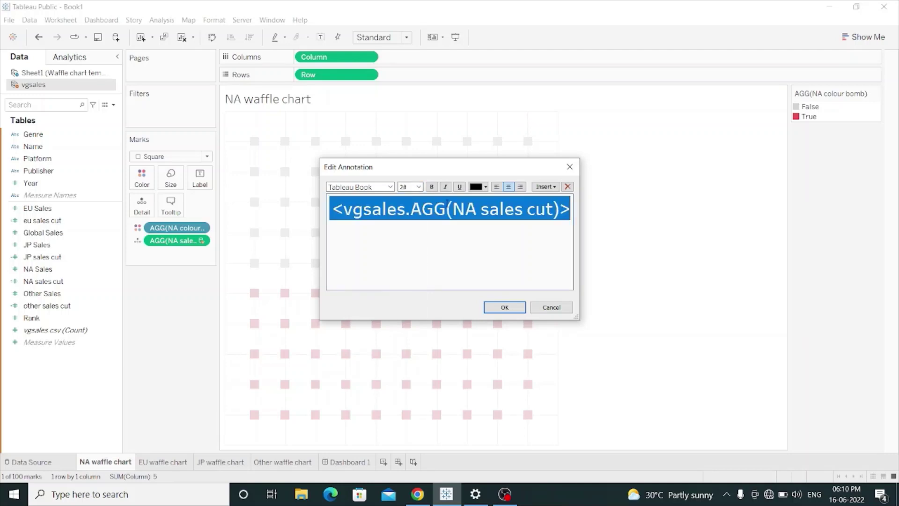
pyautogui.click(431, 187)
pyautogui.click(485, 186)
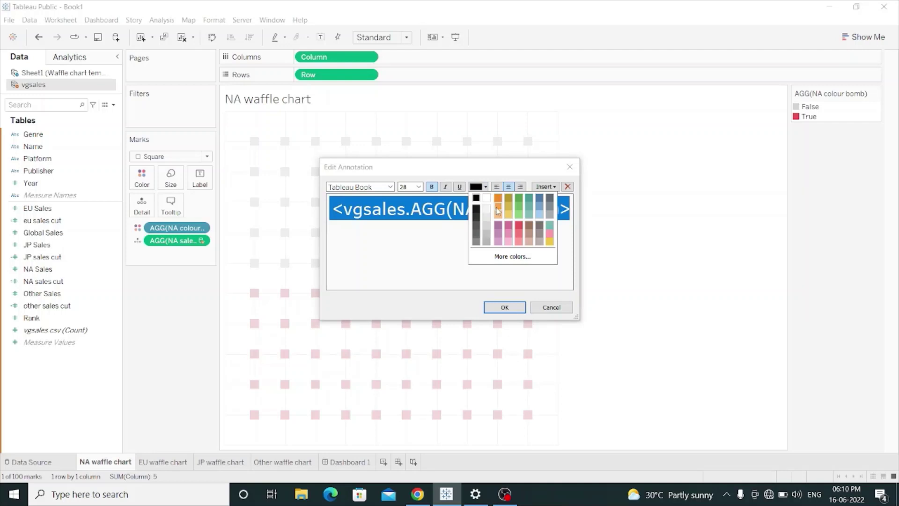
pyautogui.click(518, 229)
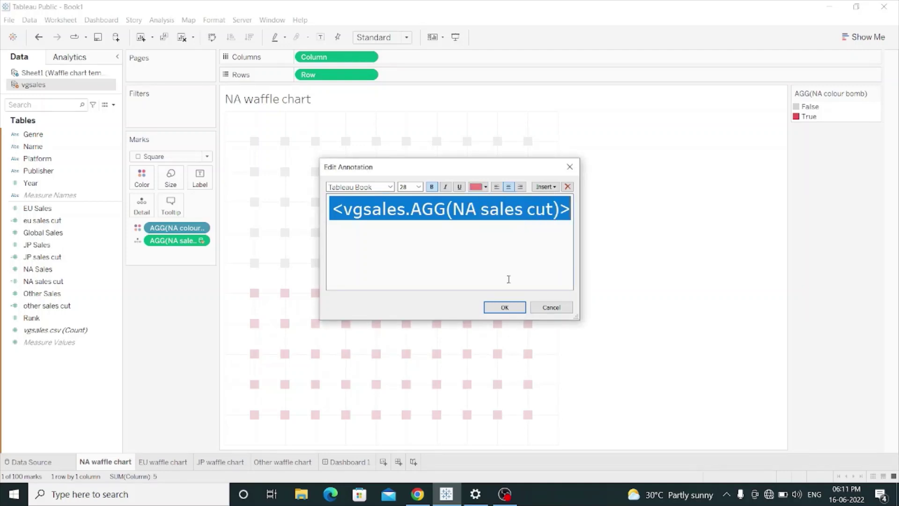
pyautogui.click(504, 307)
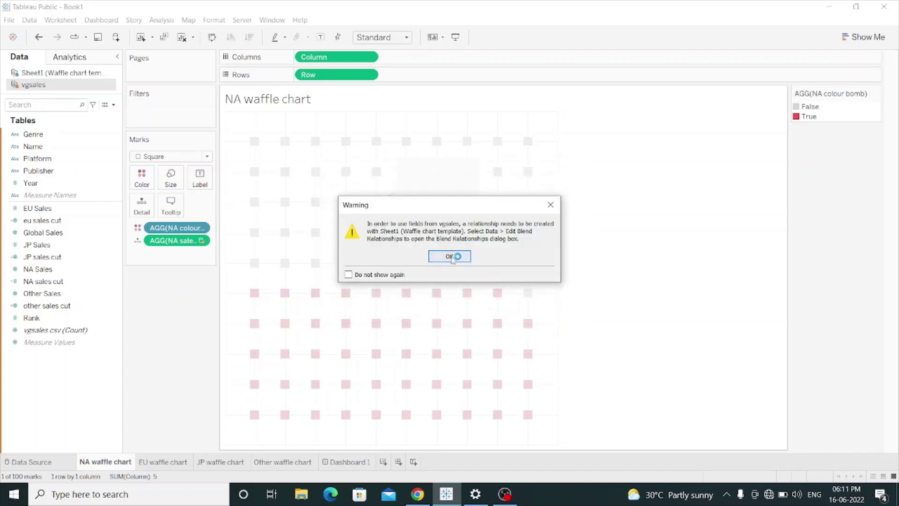
# - Fit the 0.4925 annotation box around the value by extending its left edge and pulling in its right edge
pyautogui.click(450, 256)
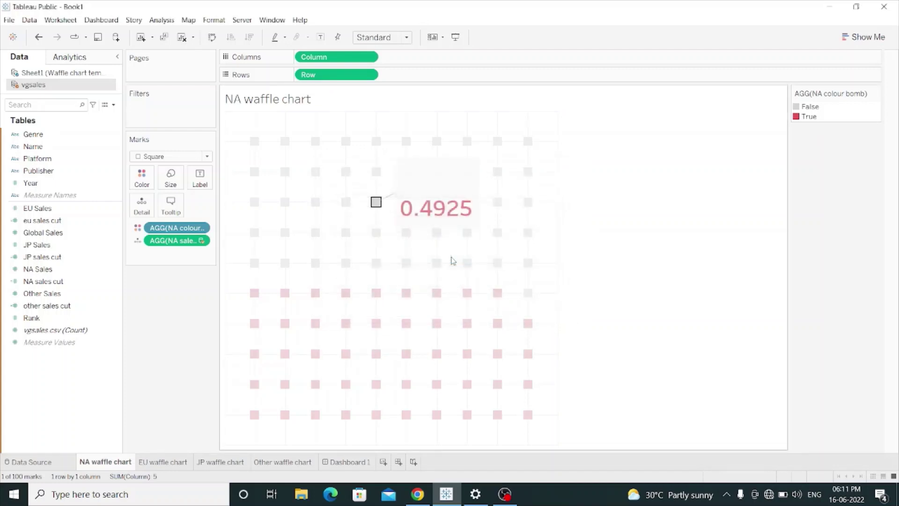
pyautogui.click(445, 189)
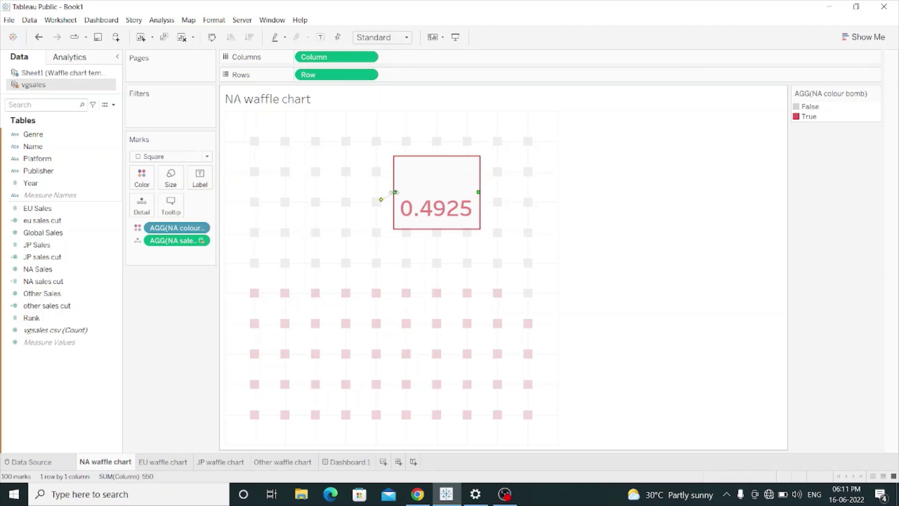
pyautogui.moveTo(395, 192); pyautogui.dragTo(363, 194)
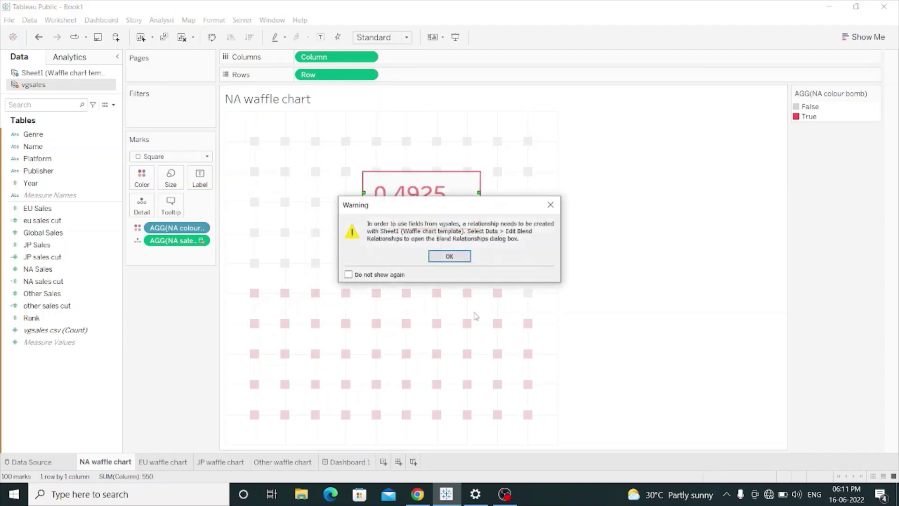
pyautogui.click(462, 257)
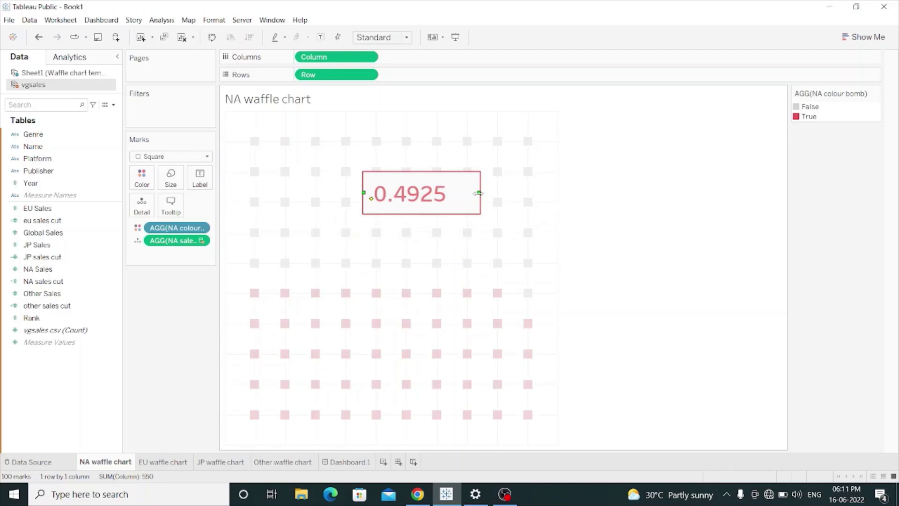
pyautogui.moveTo(477, 193); pyautogui.dragTo(457, 193)
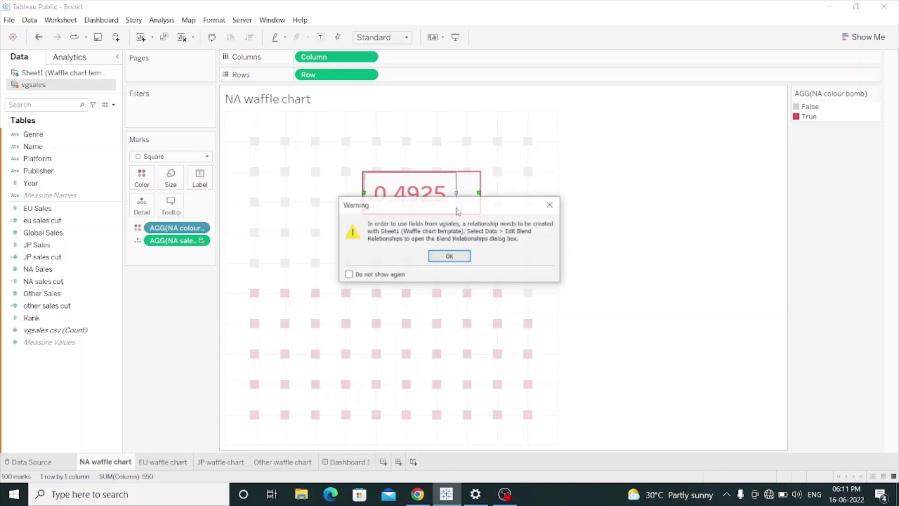
pyautogui.click(453, 256)
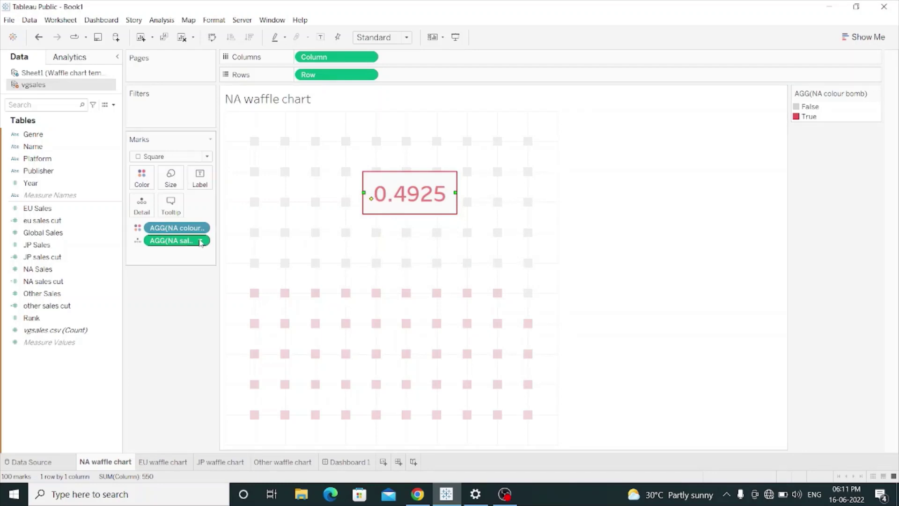
# - Format AGG(NA sales cut) on the Pane as Percentage with 2 decimal places, showing 49.25%
pyautogui.click(200, 240)
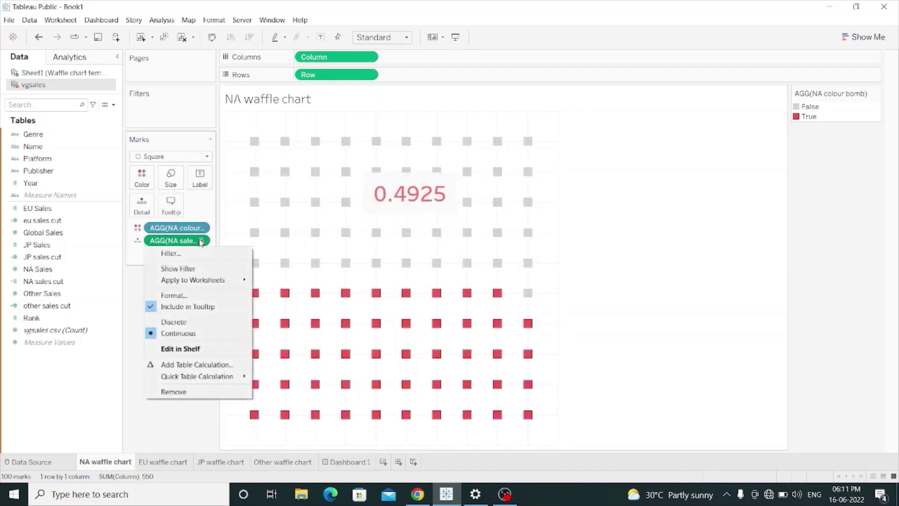
pyautogui.click(202, 296)
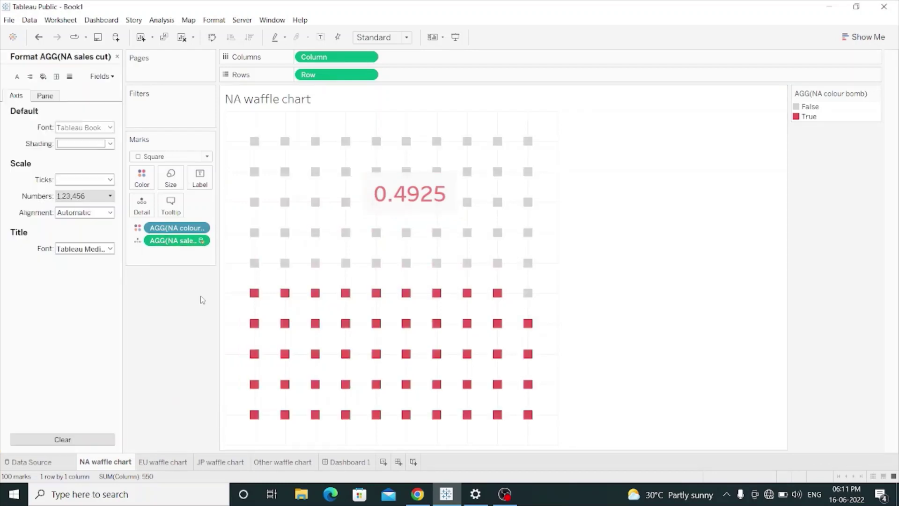
pyautogui.click(37, 96)
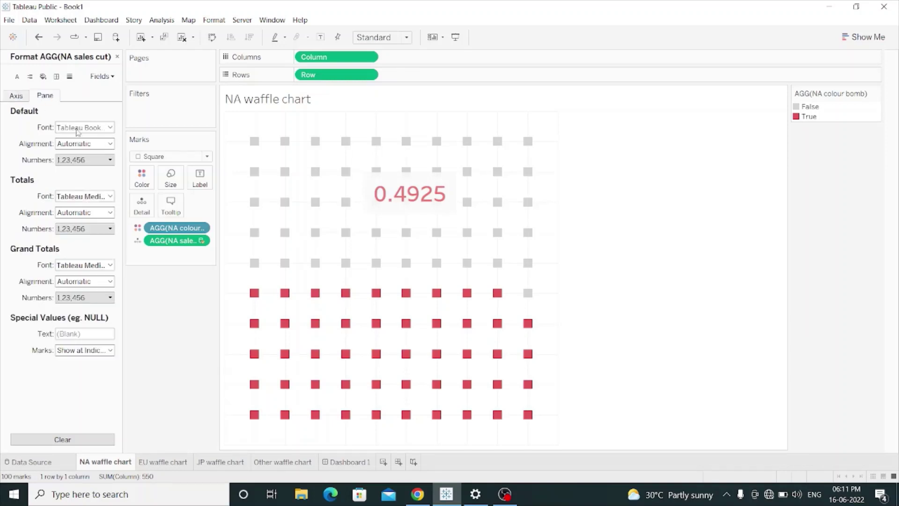
pyautogui.click(84, 161)
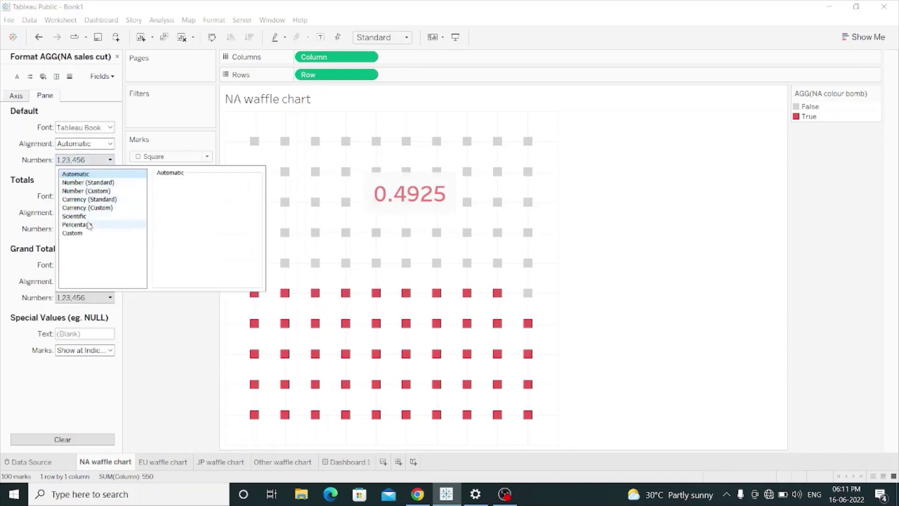
pyautogui.click(89, 224)
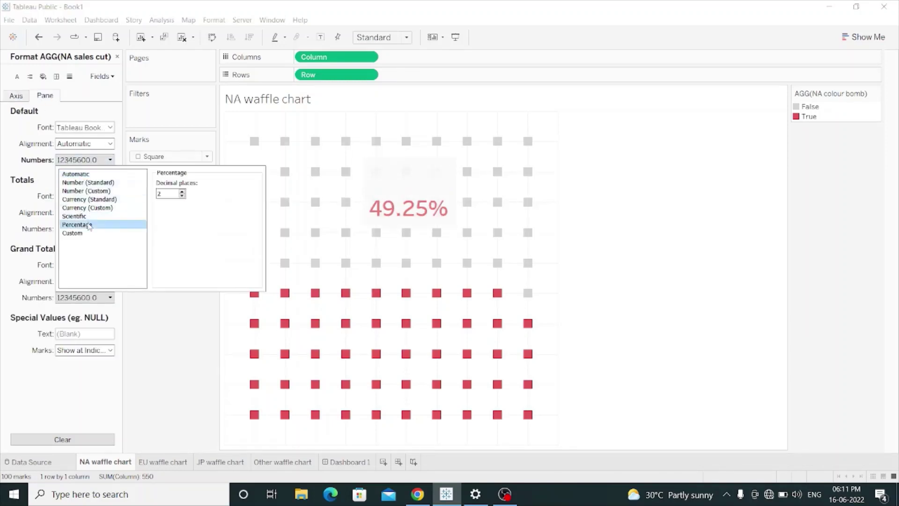
pyautogui.click(182, 195)
pyautogui.click(183, 196)
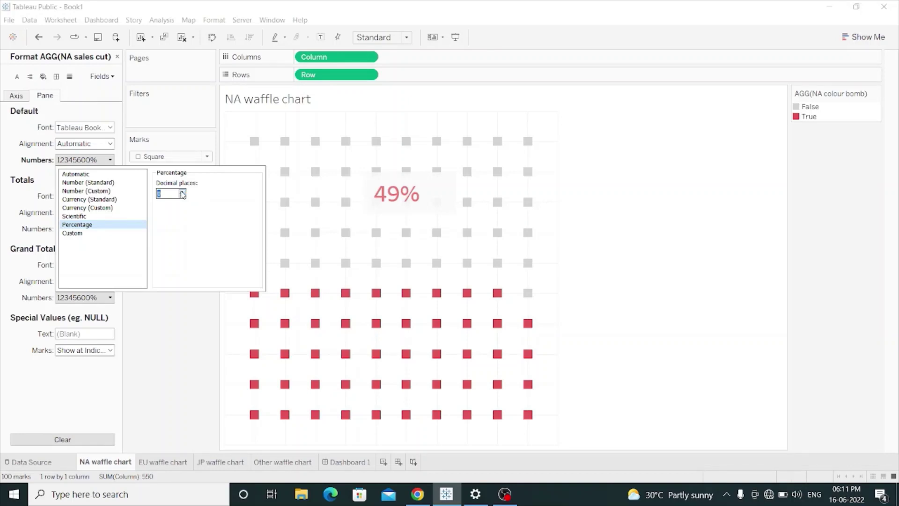
pyautogui.click(182, 192)
pyautogui.click(183, 192)
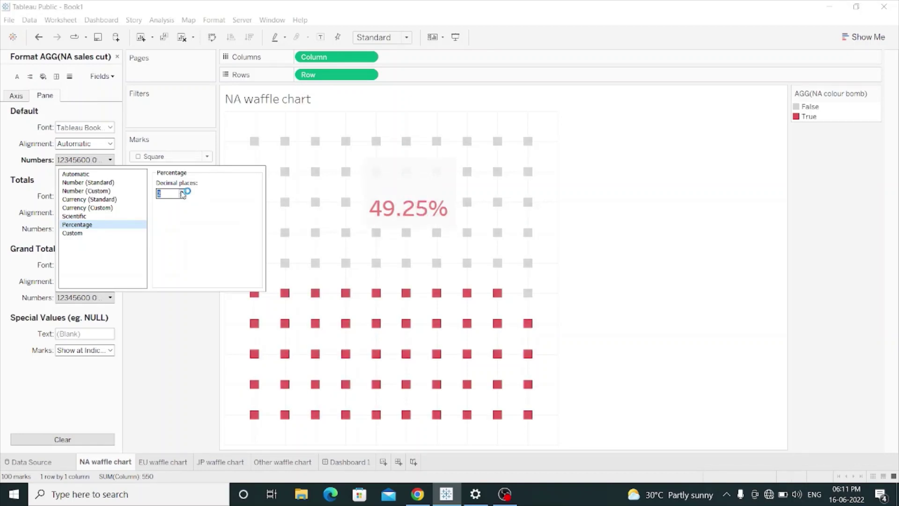
pyautogui.click(184, 363)
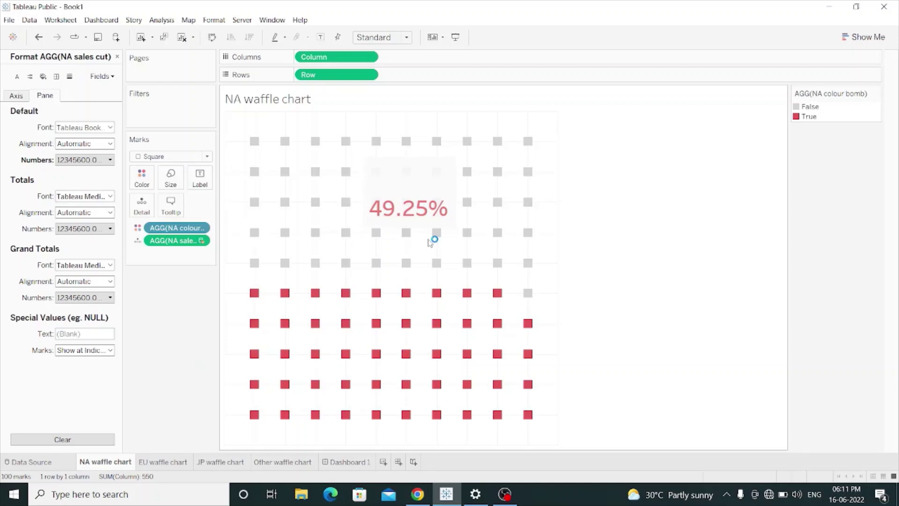
# - Widen the 49.25% annotation box to the left and close the antivirus notification
pyautogui.click(424, 196)
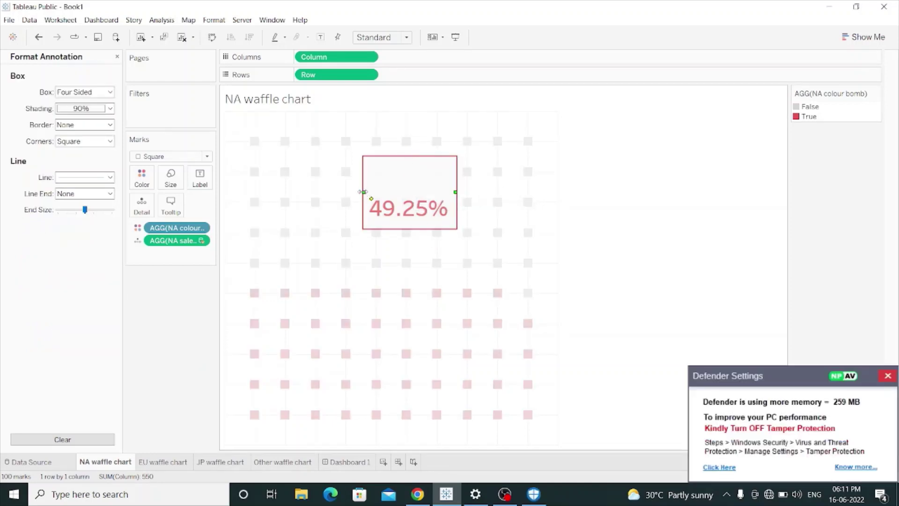
pyautogui.moveTo(364, 191); pyautogui.dragTo(335, 192)
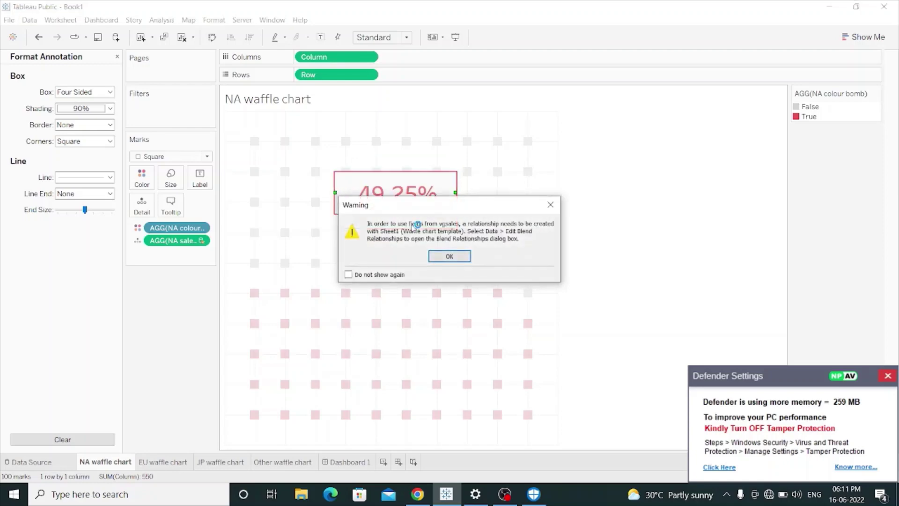
pyautogui.click(457, 256)
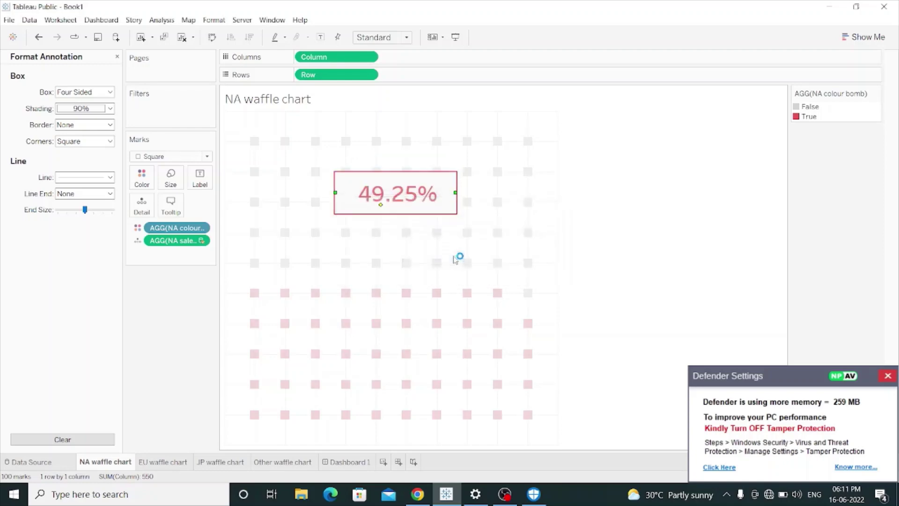
pyautogui.click(887, 377)
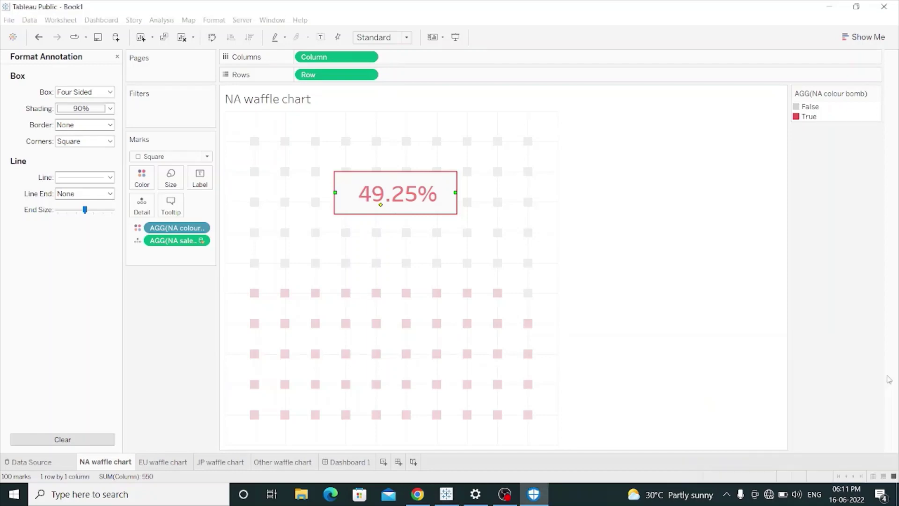
pyautogui.click(569, 239)
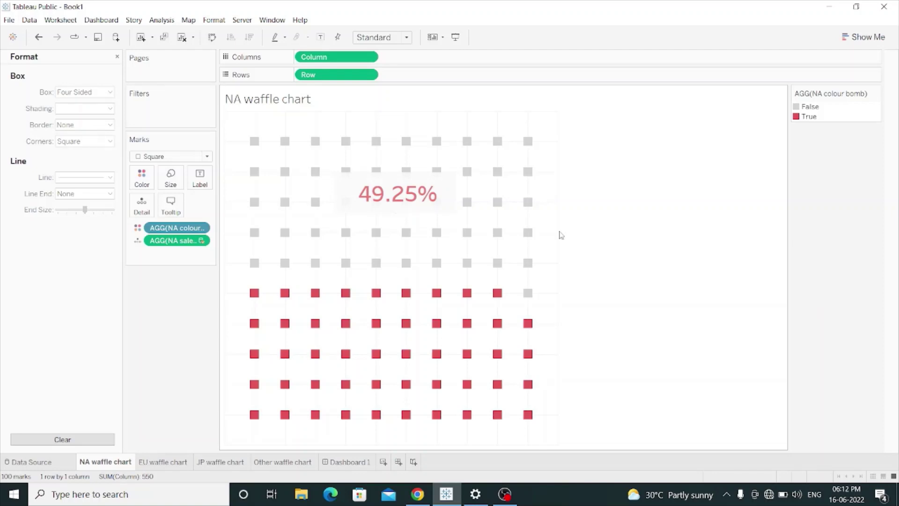
# - Set grid lines, zero lines and axis rulers to None in the NA chart's Format Lines settings
pyautogui.rightClick(545, 131)
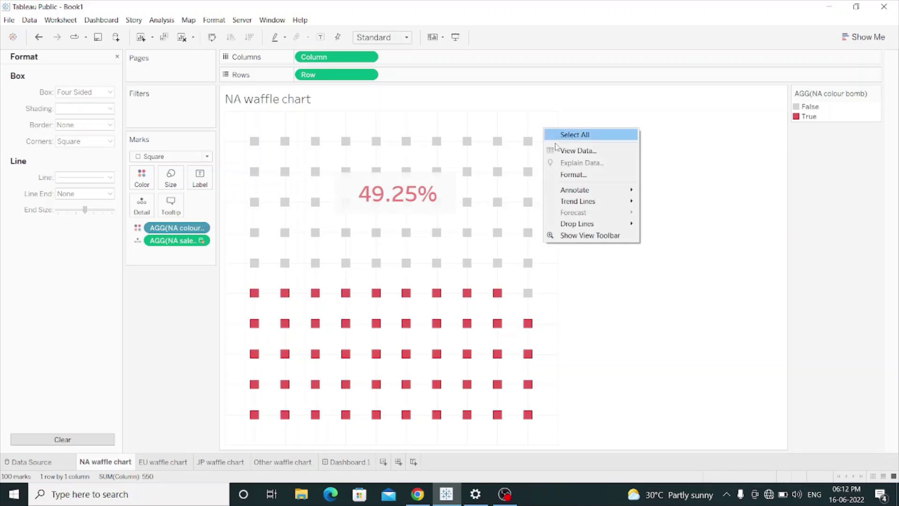
pyautogui.click(574, 175)
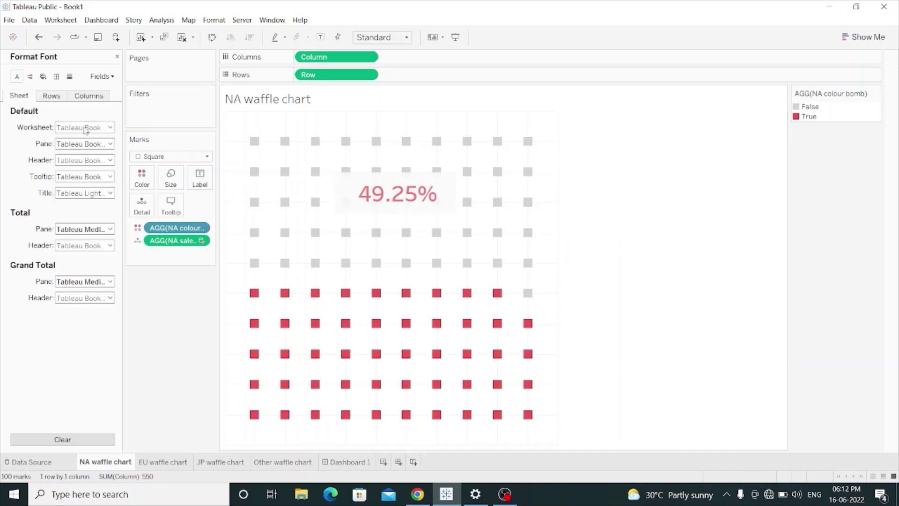
pyautogui.click(69, 76)
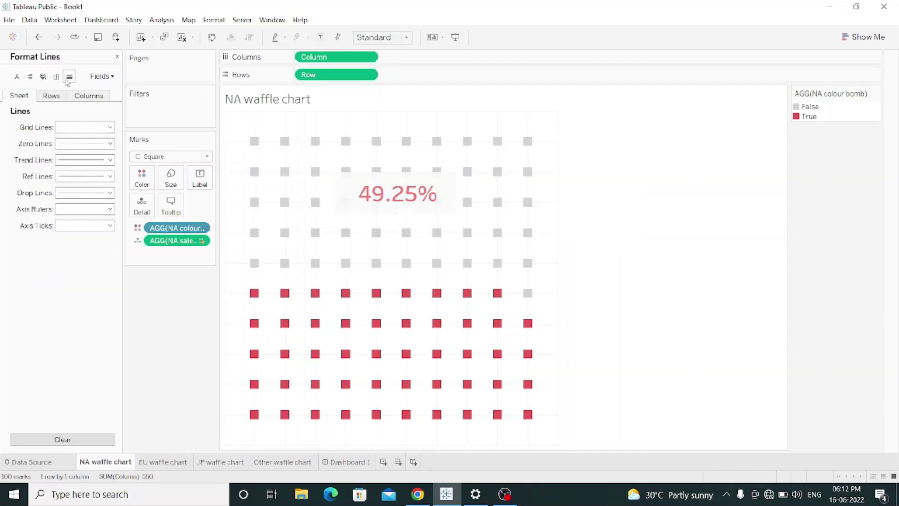
pyautogui.click(70, 128)
pyautogui.click(73, 141)
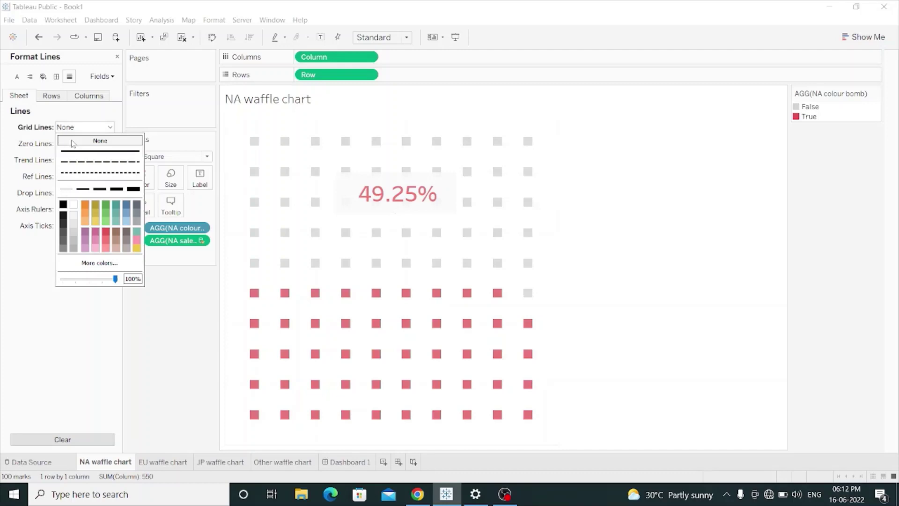
pyautogui.click(31, 280)
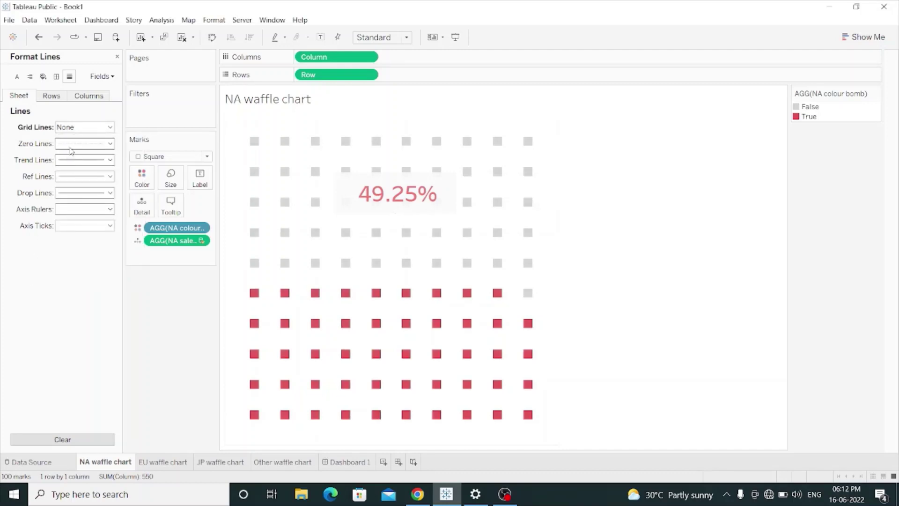
pyautogui.click(72, 144)
pyautogui.click(74, 158)
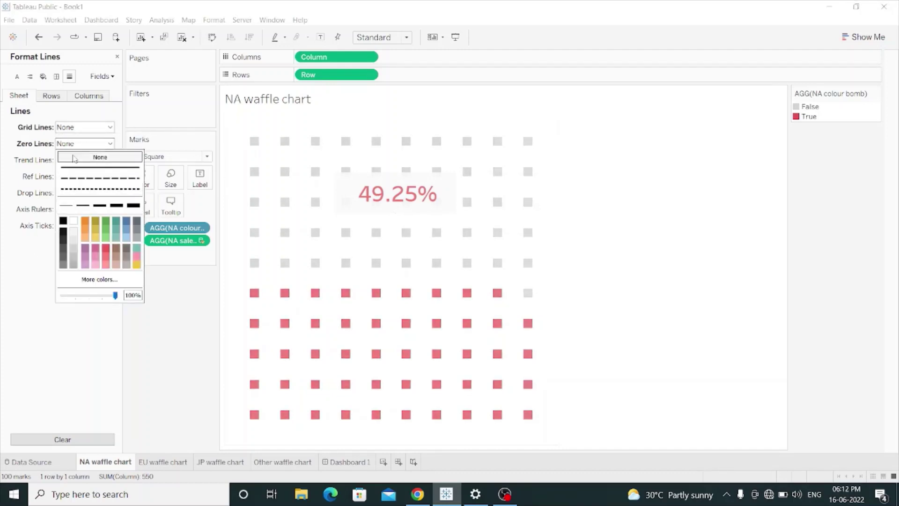
pyautogui.click(28, 304)
pyautogui.click(73, 209)
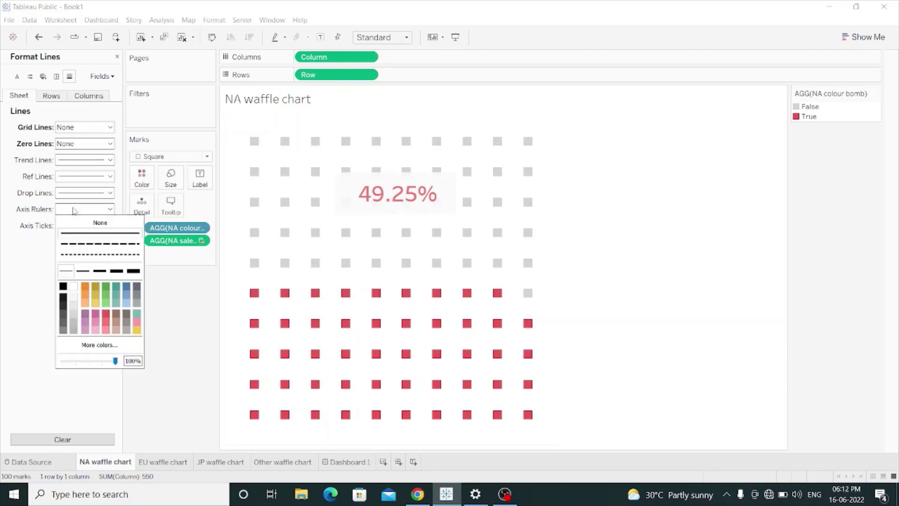
pyautogui.click(75, 223)
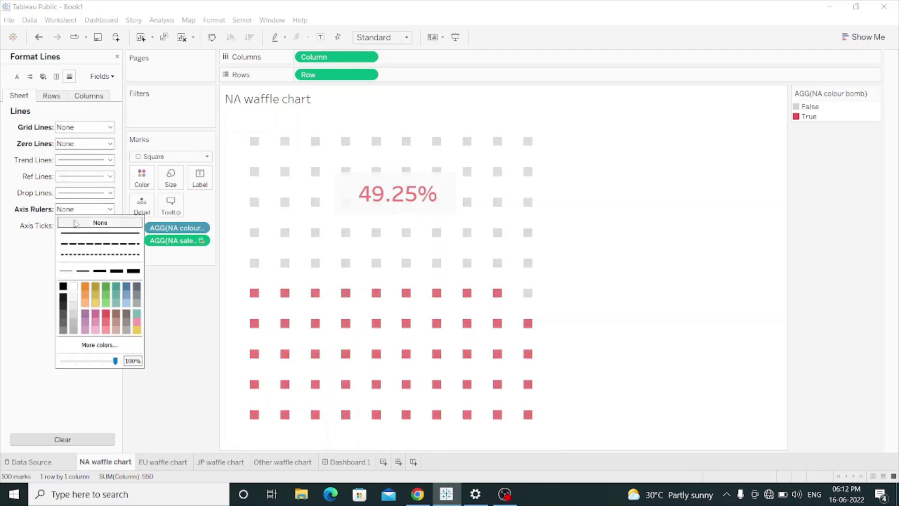
pyautogui.click(18, 297)
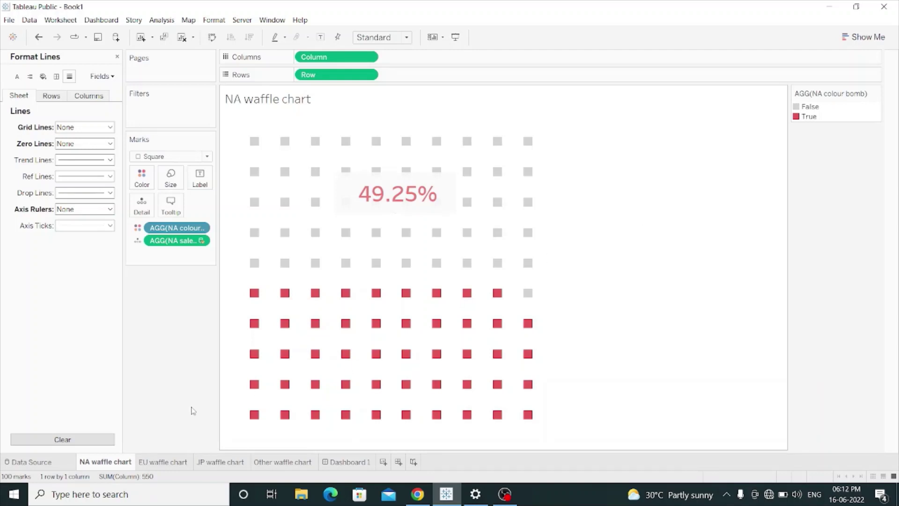
# - Check the EU, JP and Other waffle chart sheets' lines, then close the Format Lines pane
pyautogui.click(153, 462)
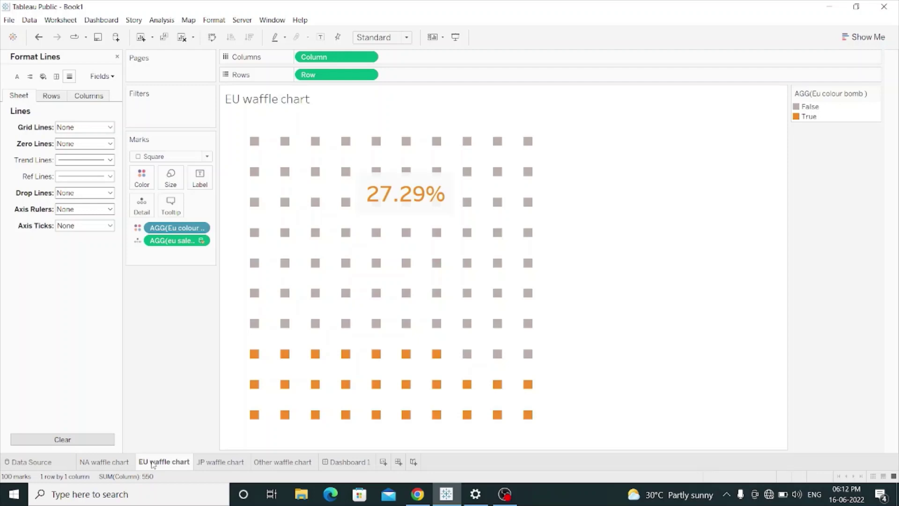
pyautogui.click(215, 463)
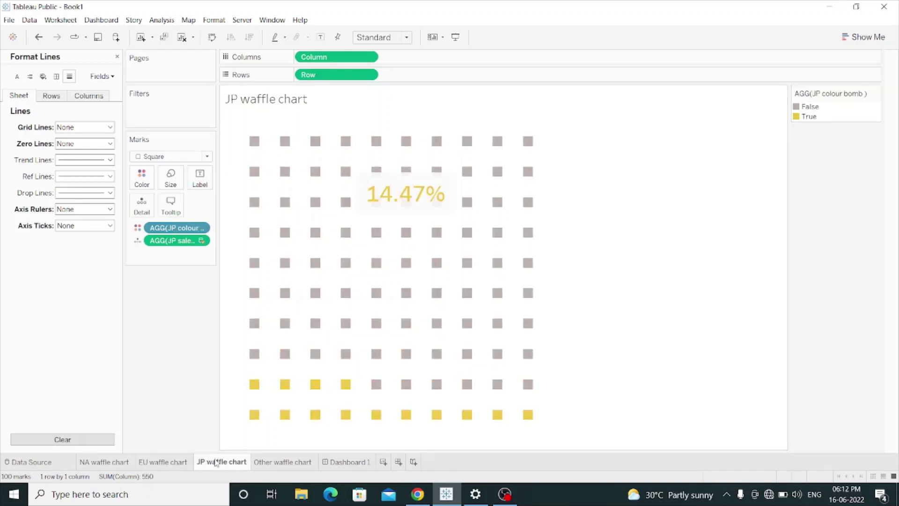
pyautogui.click(260, 463)
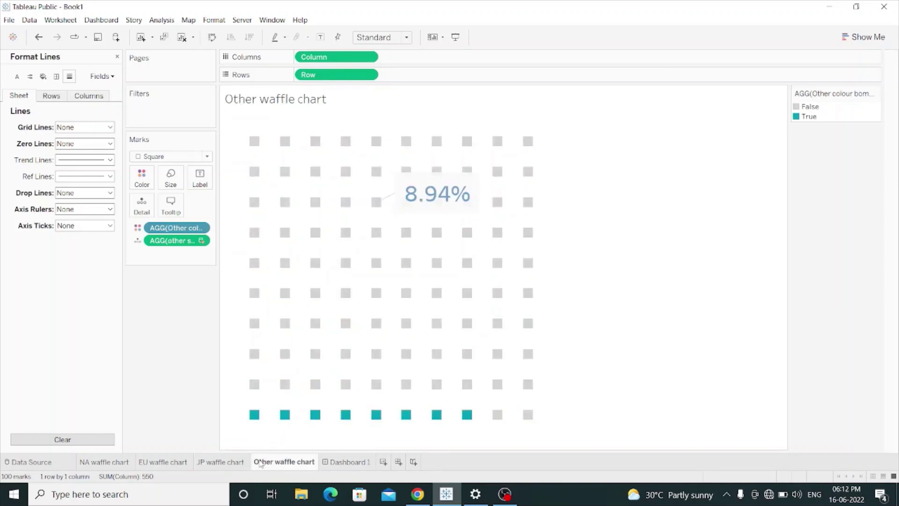
pyautogui.click(117, 56)
pyautogui.moveTo(378, 394)
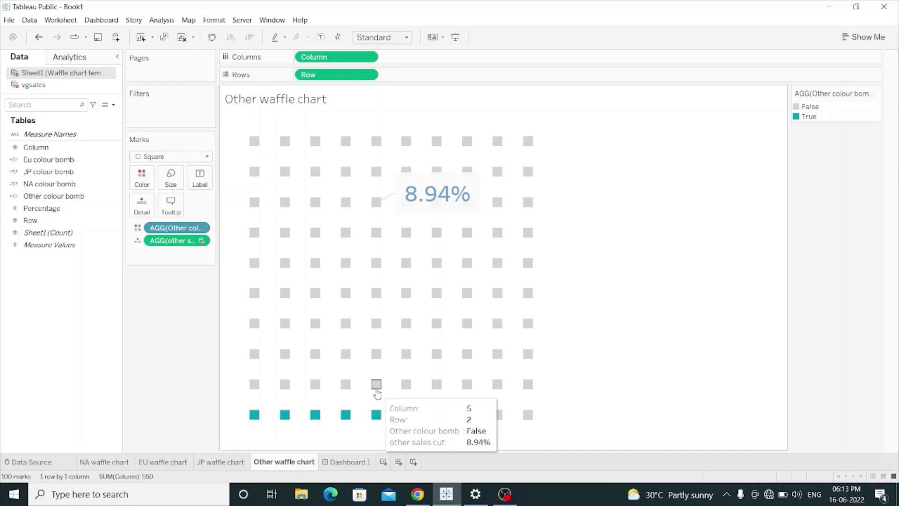
# - Open Dashboard 1 and confirm its fixed 800×800 size
pyautogui.click(346, 463)
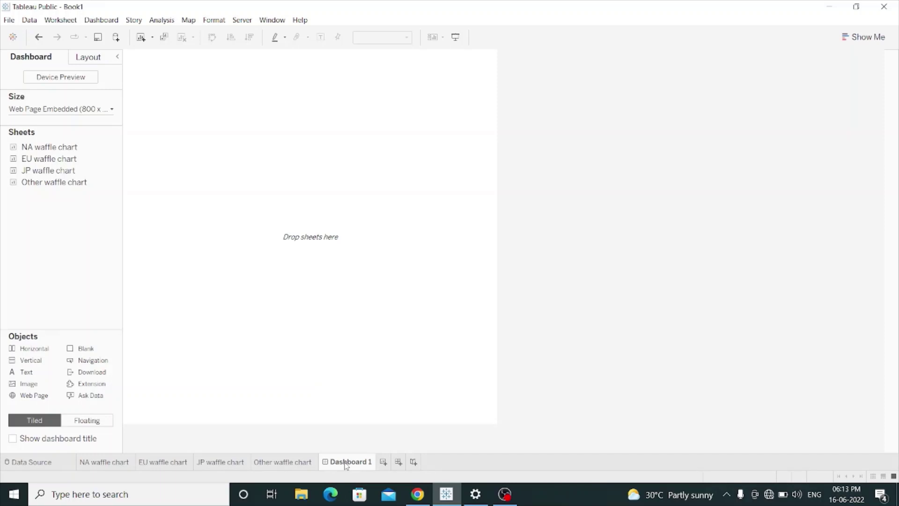
pyautogui.click(77, 110)
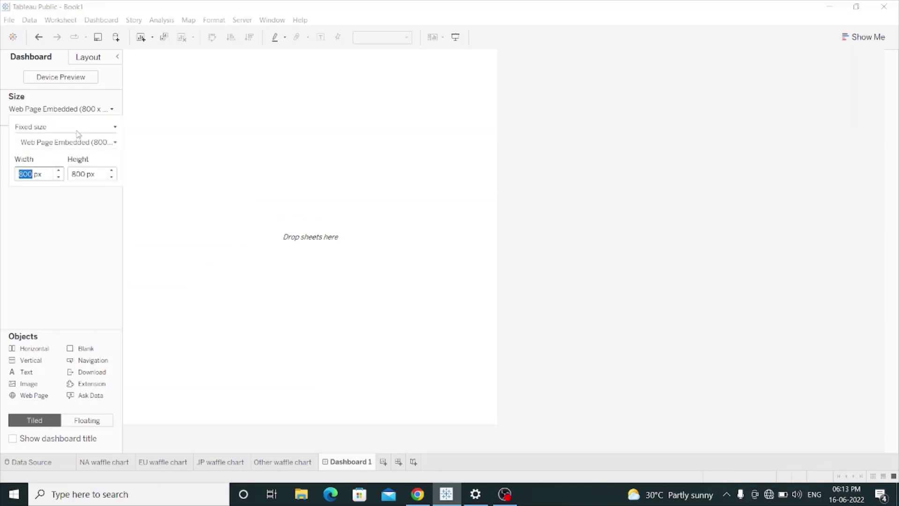
pyautogui.click(78, 260)
# - Tile the NA, EU, JP and Other waffle charts in a 2×2 grid
pyautogui.doubleClick(55, 147)
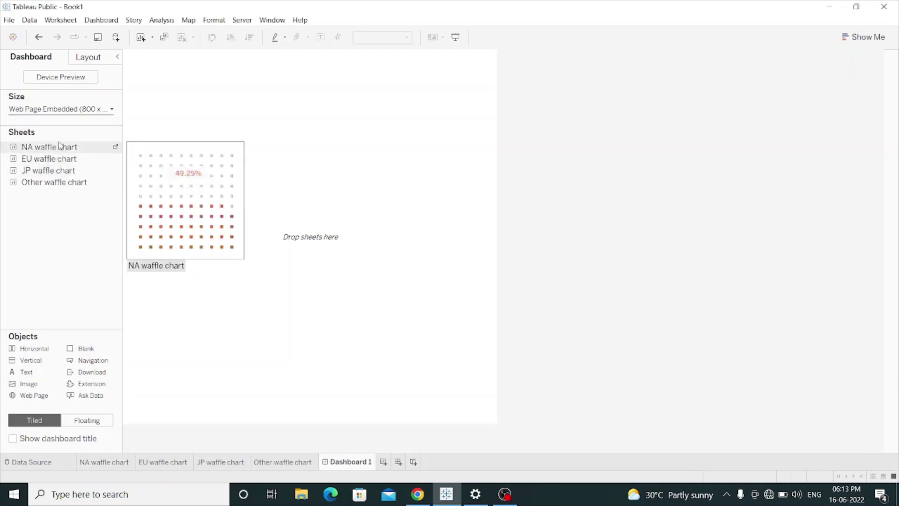
pyautogui.moveTo(57, 147); pyautogui.dragTo(282, 197)
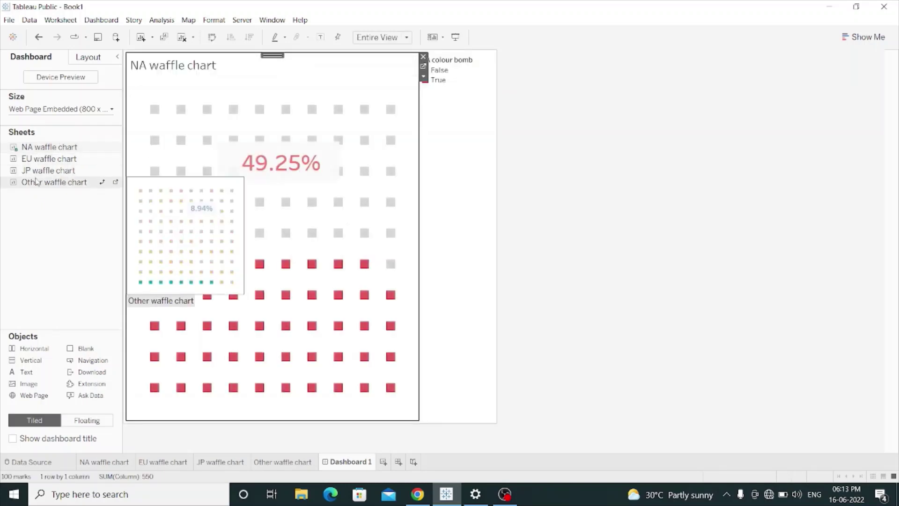
pyautogui.moveTo(52, 158); pyautogui.dragTo(273, 274)
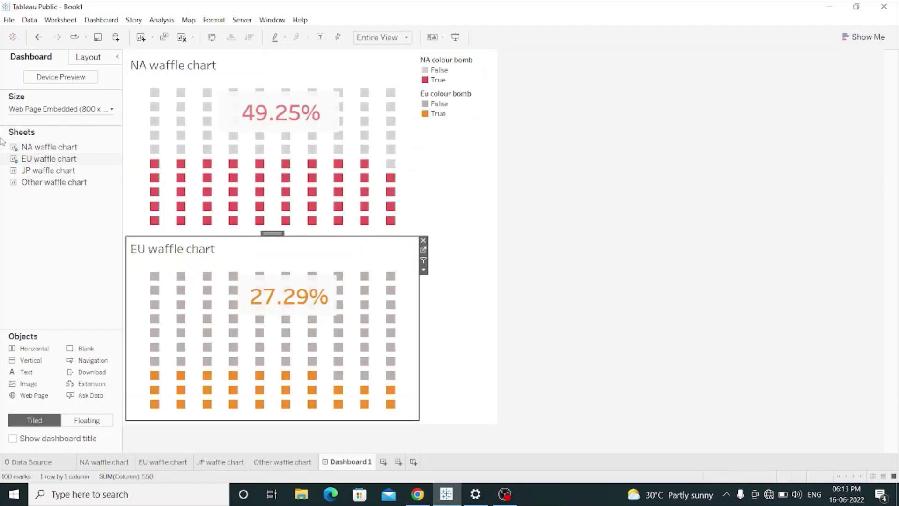
pyautogui.moveTo(175, 197); pyautogui.dragTo(368, 188)
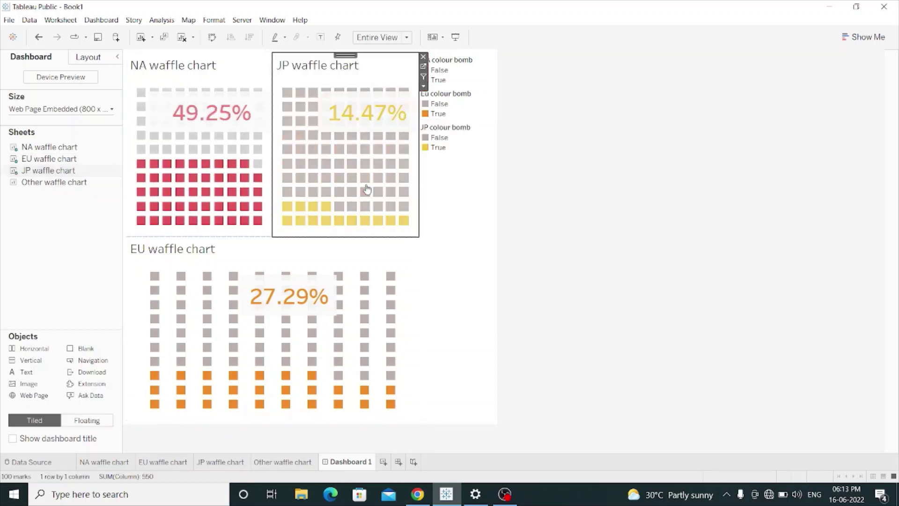
pyautogui.moveTo(33, 181); pyautogui.dragTo(345, 334)
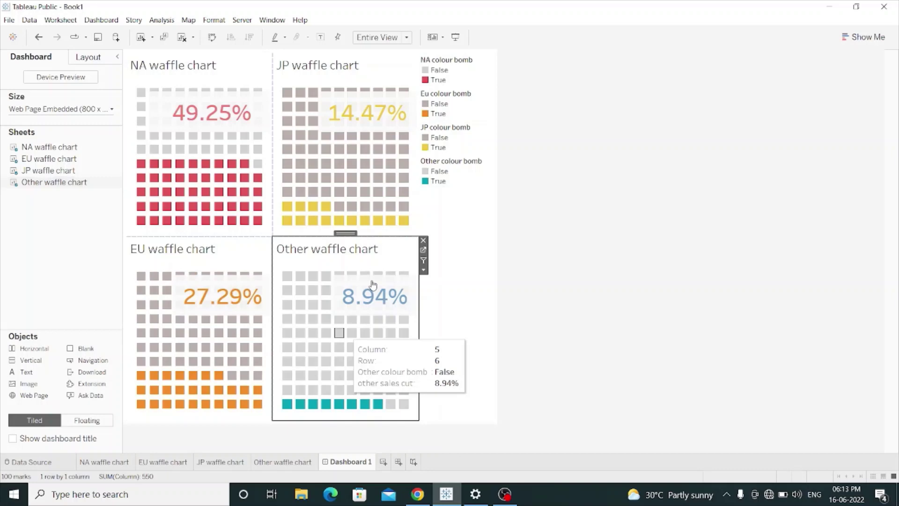
# - Delete the container holding the four colour legends from Dashboard 1
pyautogui.click(469, 265)
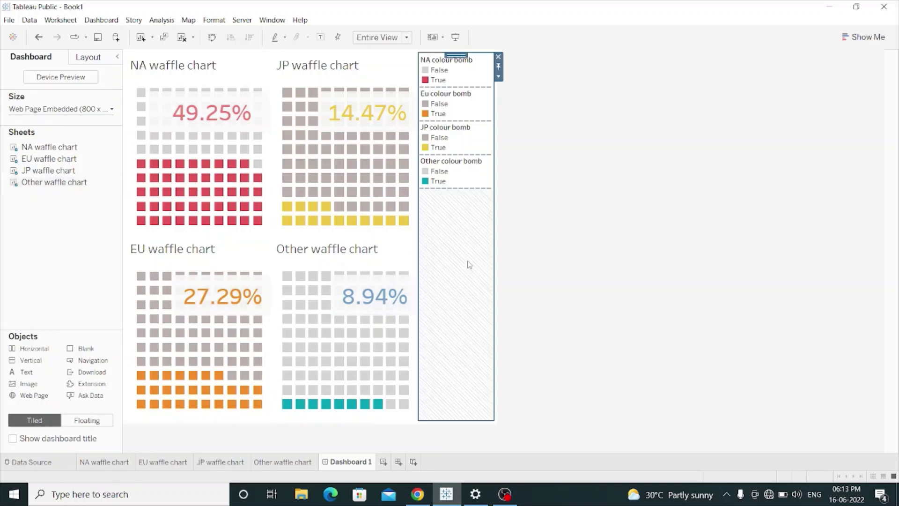
pyautogui.click(499, 56)
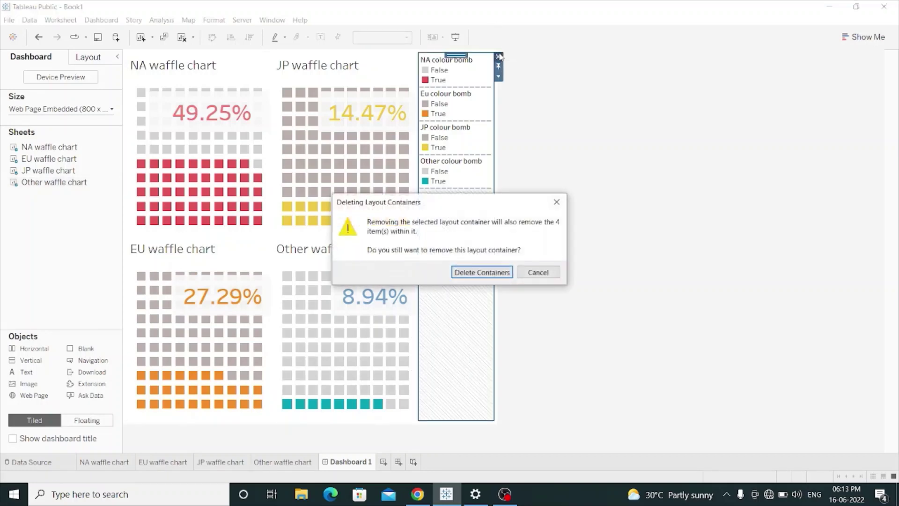
pyautogui.click(487, 272)
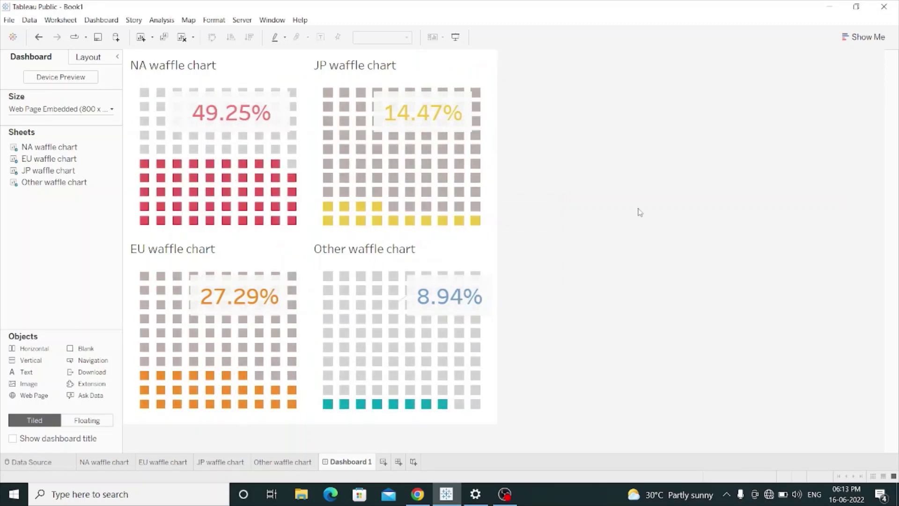
# - Give the NA and JP waffle charts solid borders
pyautogui.click(261, 74)
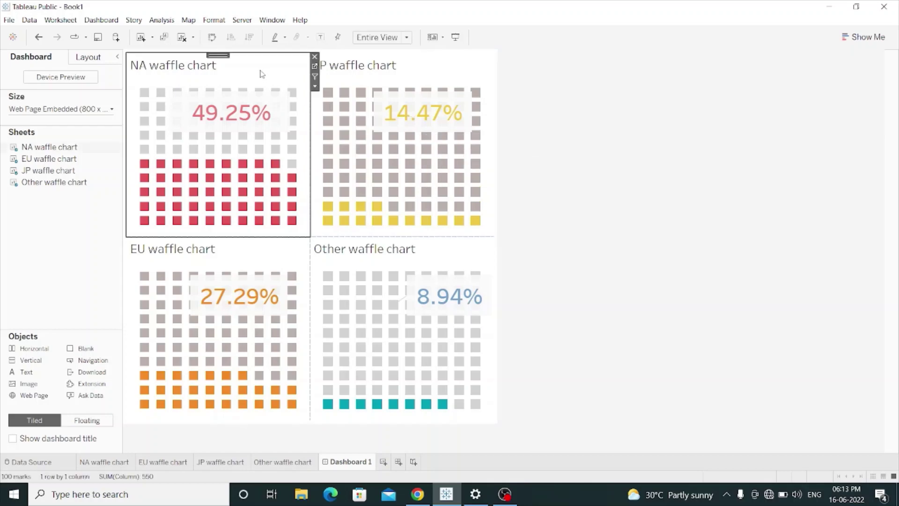
pyautogui.click(107, 108)
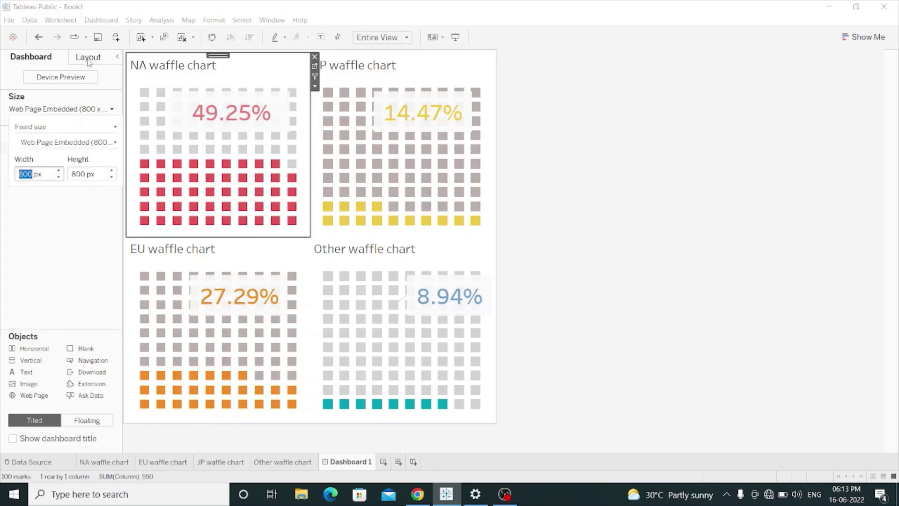
pyautogui.click(88, 60)
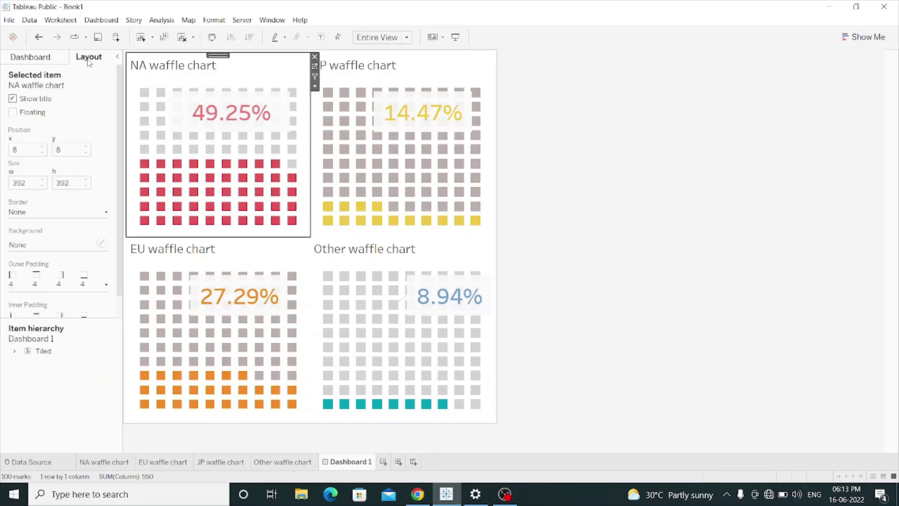
pyautogui.click(73, 215)
pyautogui.click(74, 243)
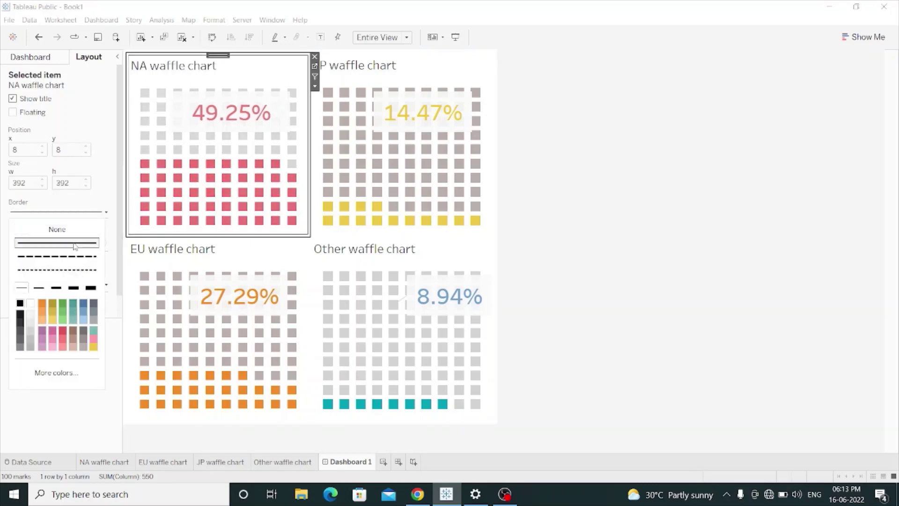
pyautogui.click(76, 417)
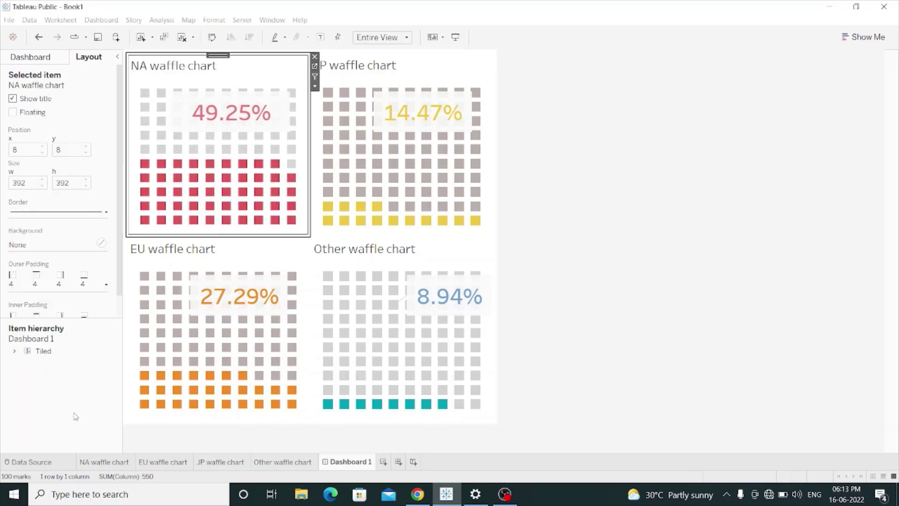
pyautogui.click(352, 71)
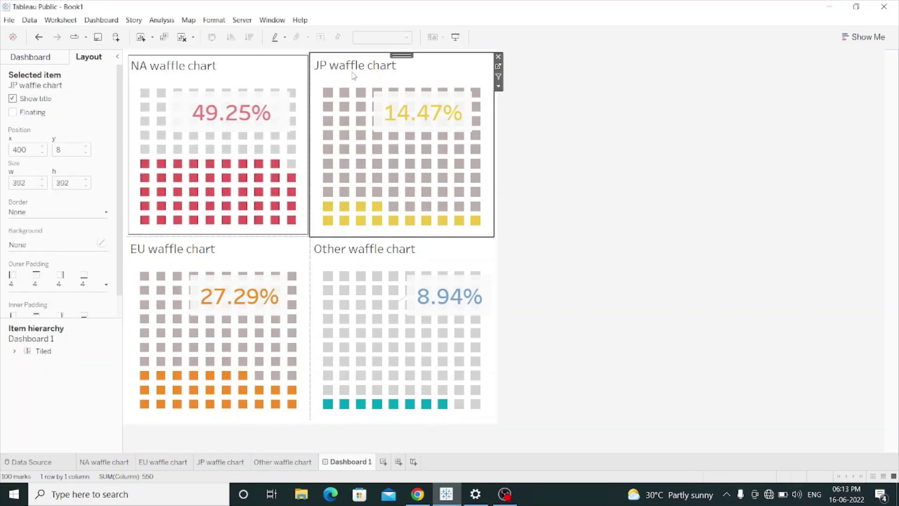
pyautogui.click(78, 214)
pyautogui.click(79, 243)
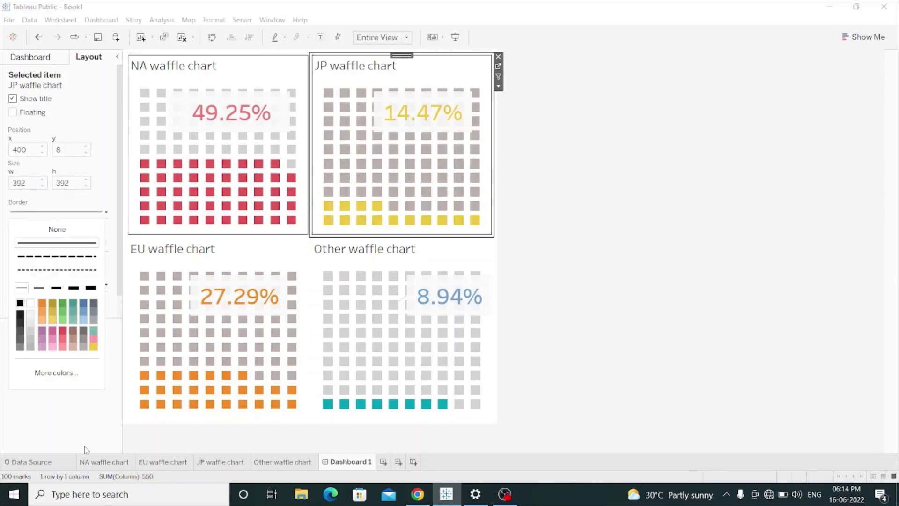
pyautogui.click(86, 449)
# - Give the EU and Other waffle charts solid borders
pyautogui.click(153, 264)
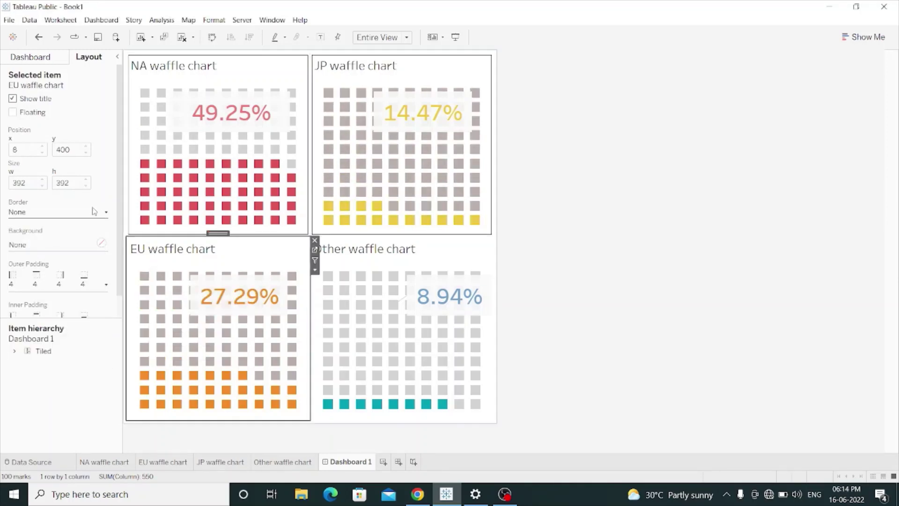
pyautogui.click(94, 211)
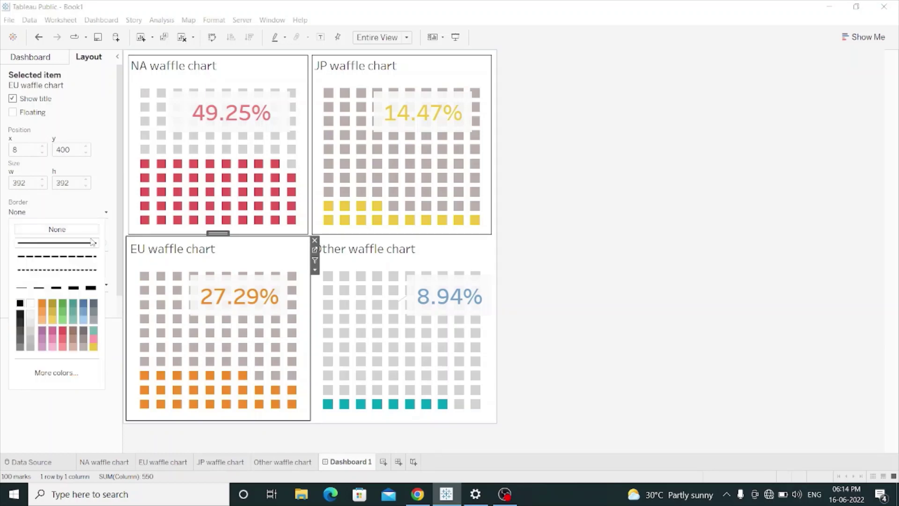
pyautogui.click(93, 241)
pyautogui.click(447, 260)
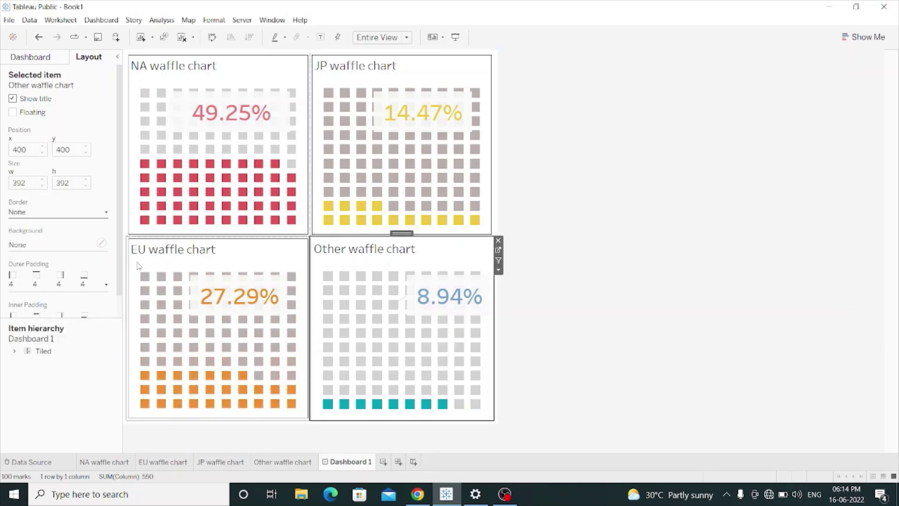
pyautogui.click(87, 213)
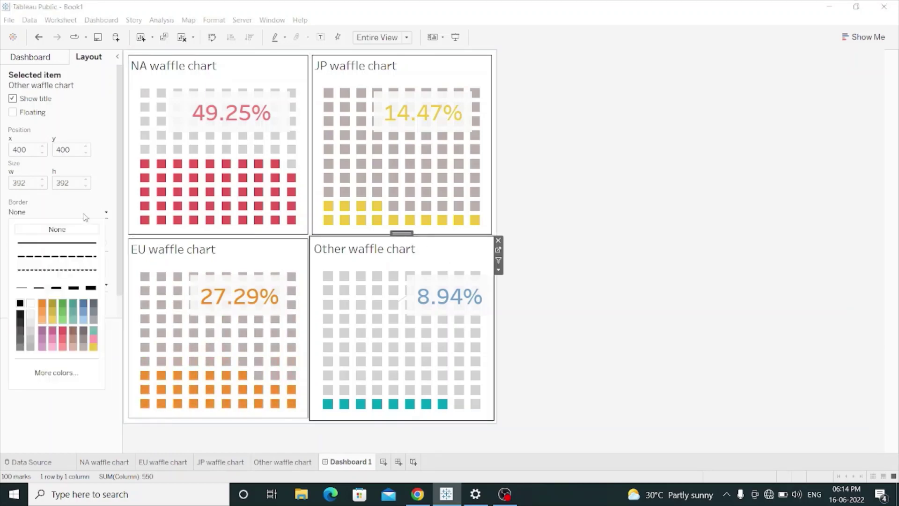
pyautogui.click(85, 243)
pyautogui.click(86, 440)
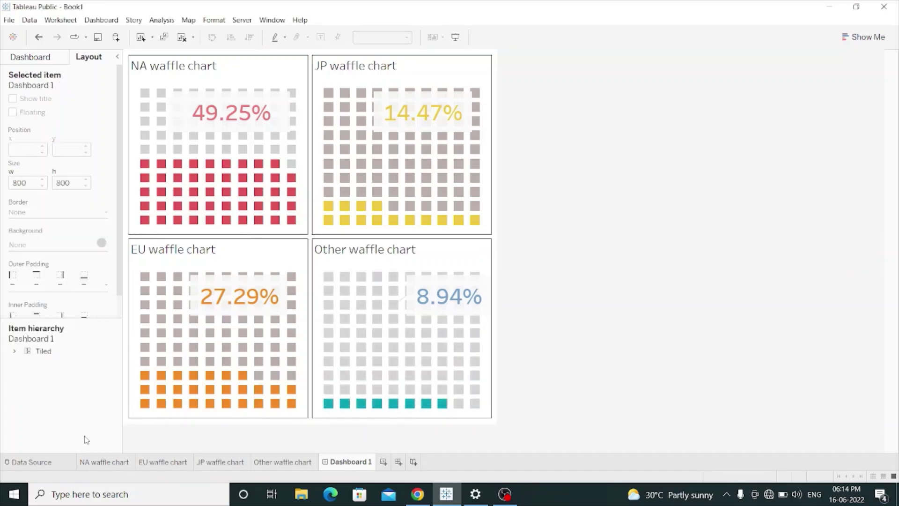